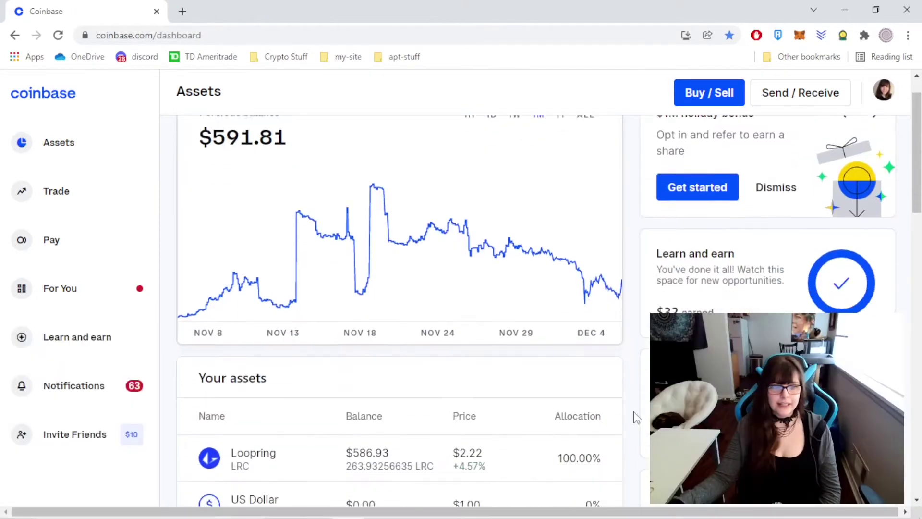
Step: Scroll down to Your assets and open the Loopring asset page
scroll(635, 416, down, 3)
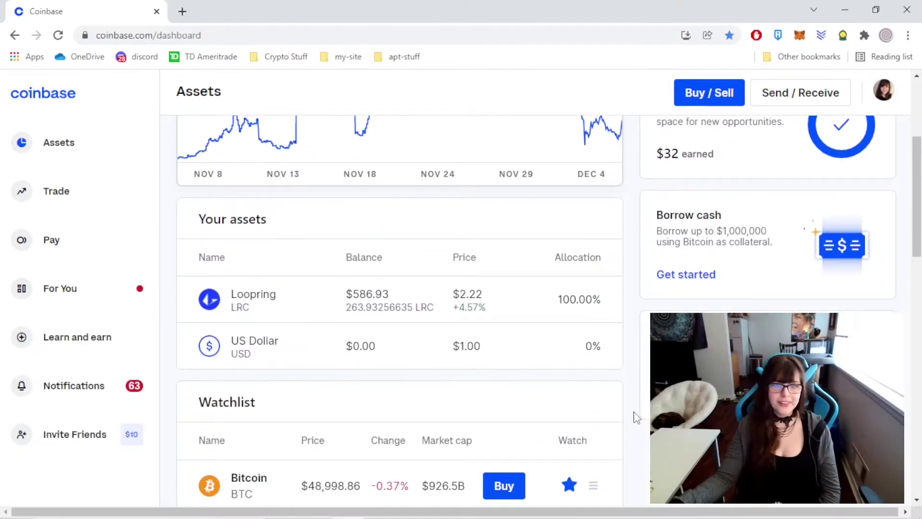
click(347, 296)
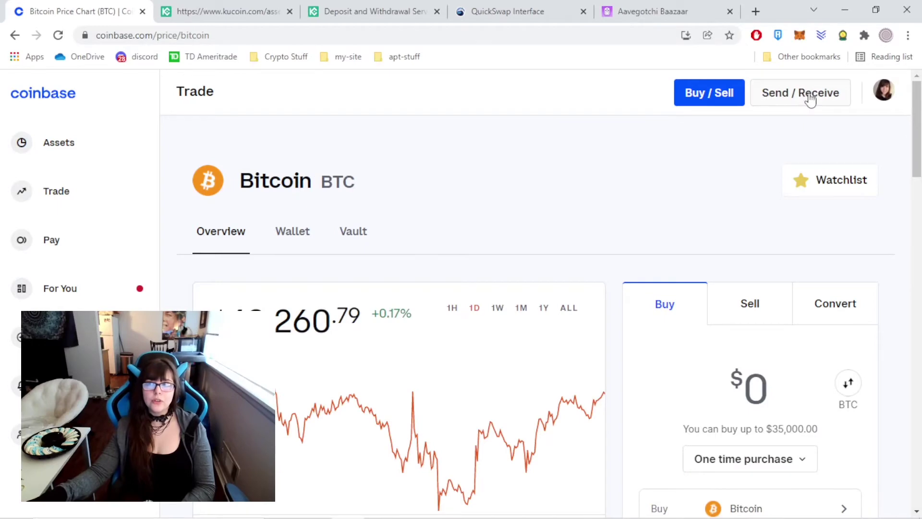
Step: Start a Coinbase send with Polygon (MATIC) as the asset
click(810, 98)
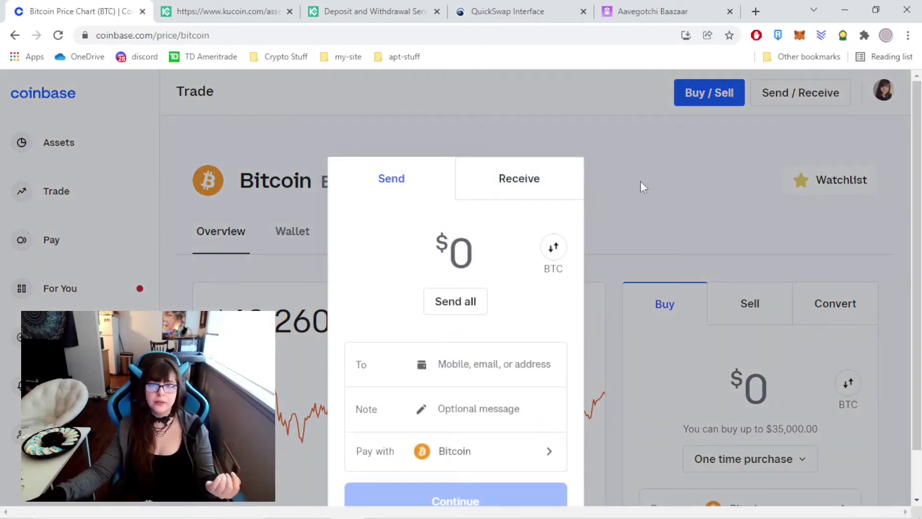
click(481, 451)
text(mati)
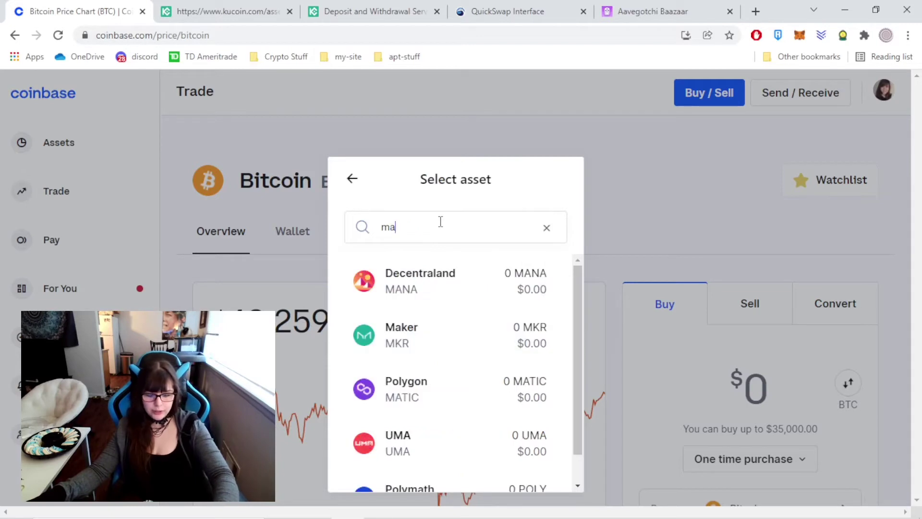
click(406, 279)
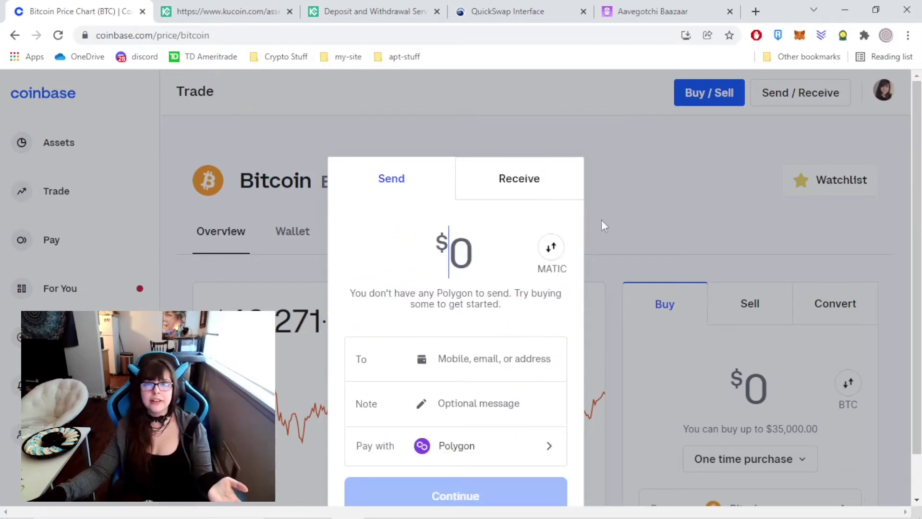
Step: Paste the MetaMask wallet address into the send form's recipient field
click(799, 35)
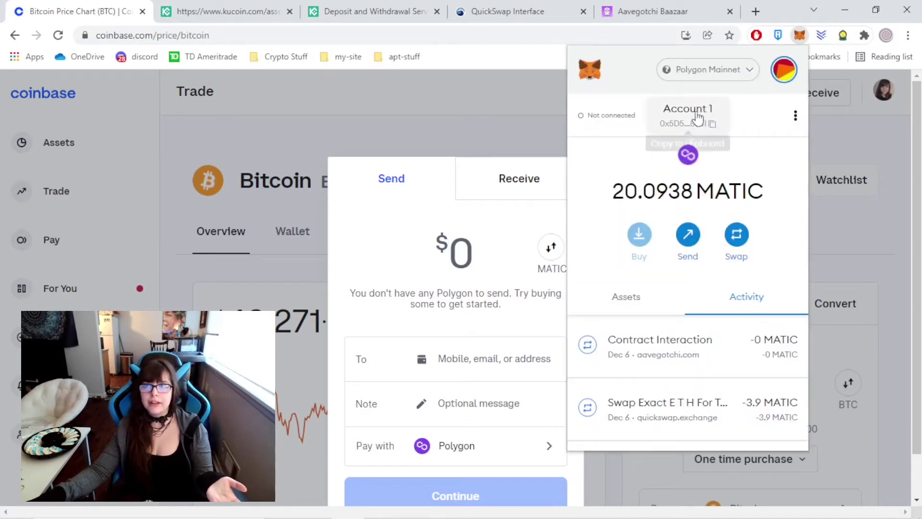
click(469, 353)
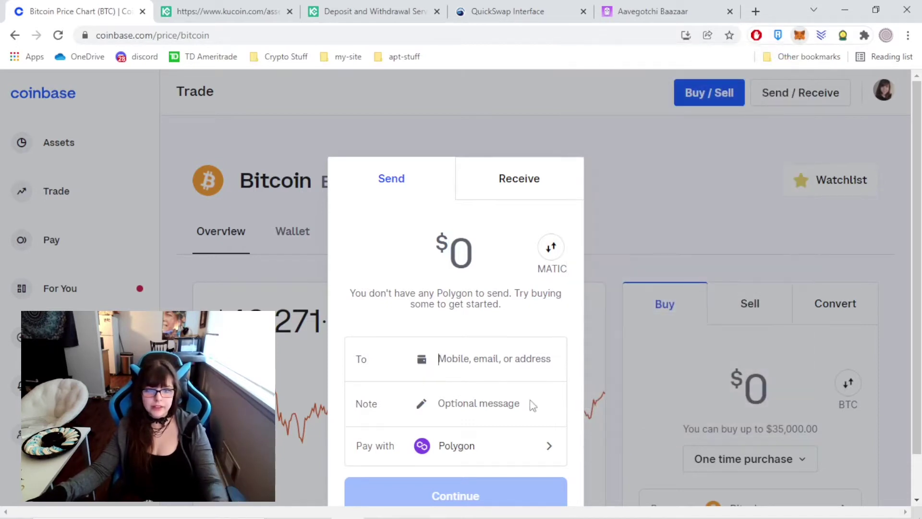
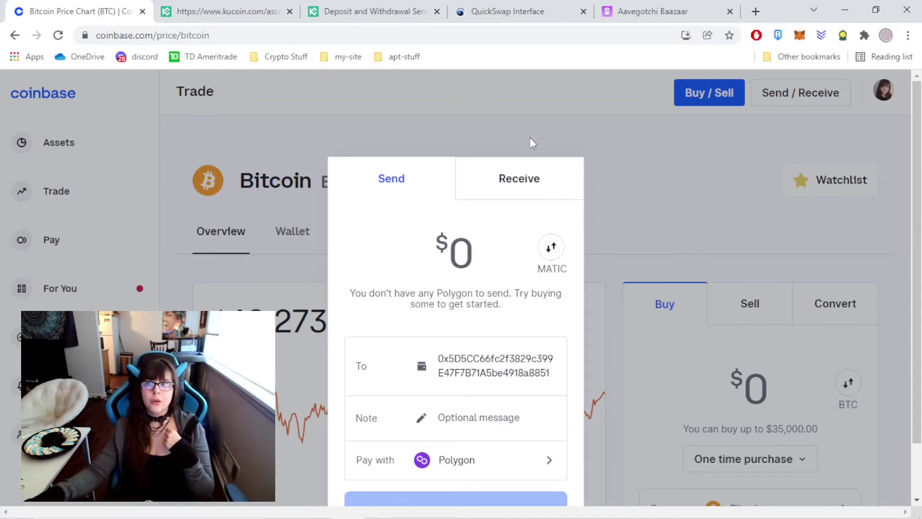
Step: In MetaMask, switch the network to Ethereum Mainnet and then back to Polygon Mainnet
click(800, 36)
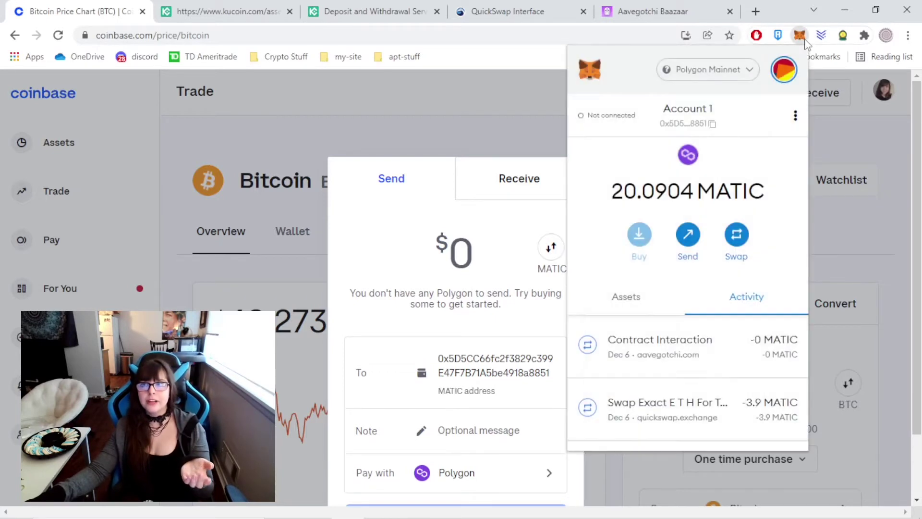
click(755, 81)
click(749, 165)
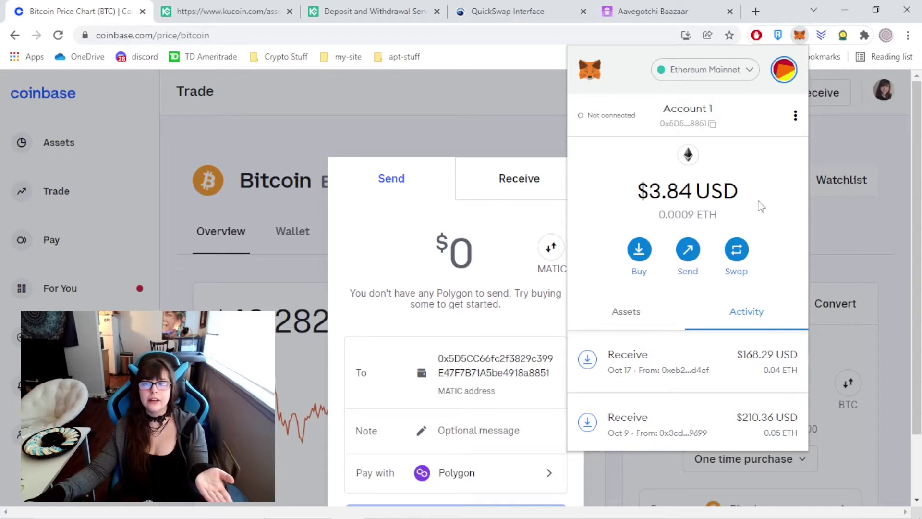
click(713, 76)
click(690, 286)
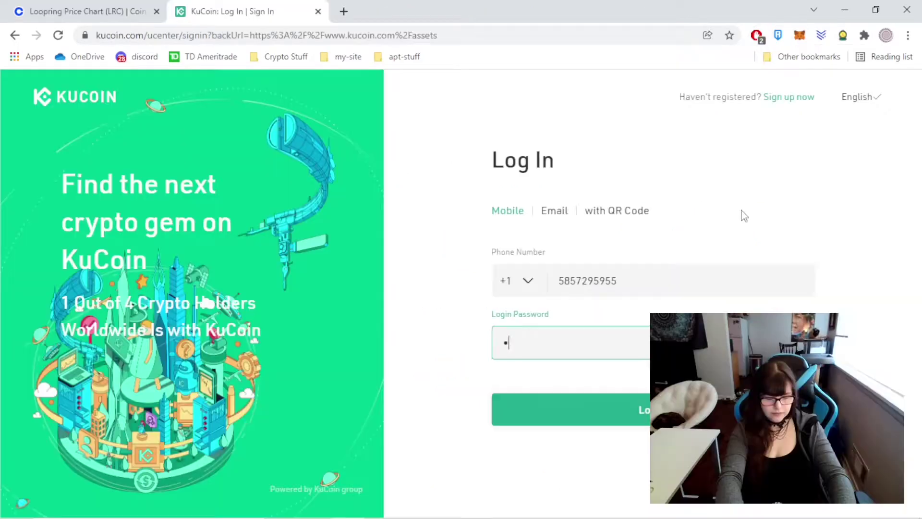
Step: Log into KuCoin, pass the tractor image check, then return to Coinbase's Loopring page
text(••••••)
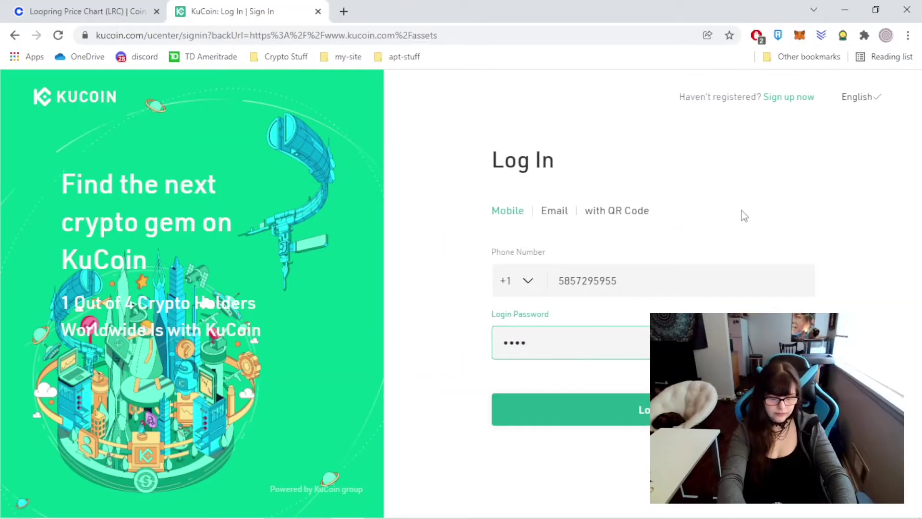
key(Return)
click(452, 233)
click(604, 213)
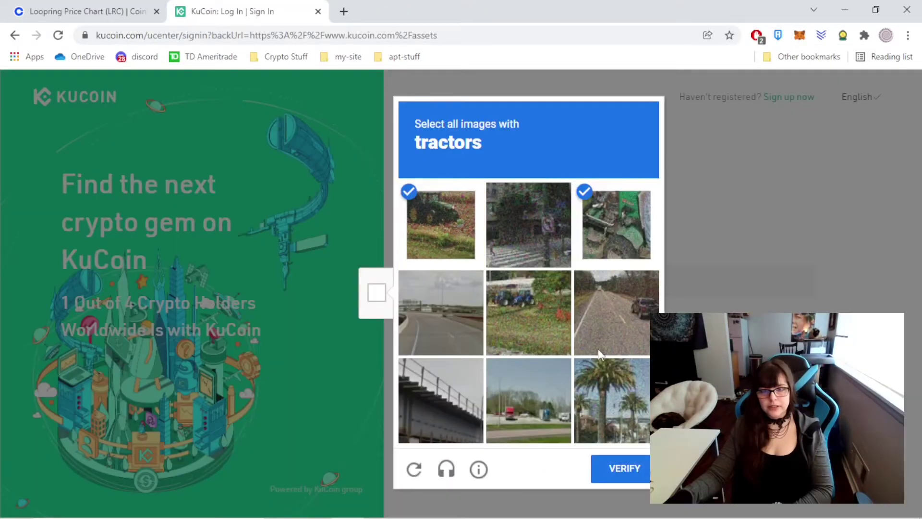
click(548, 312)
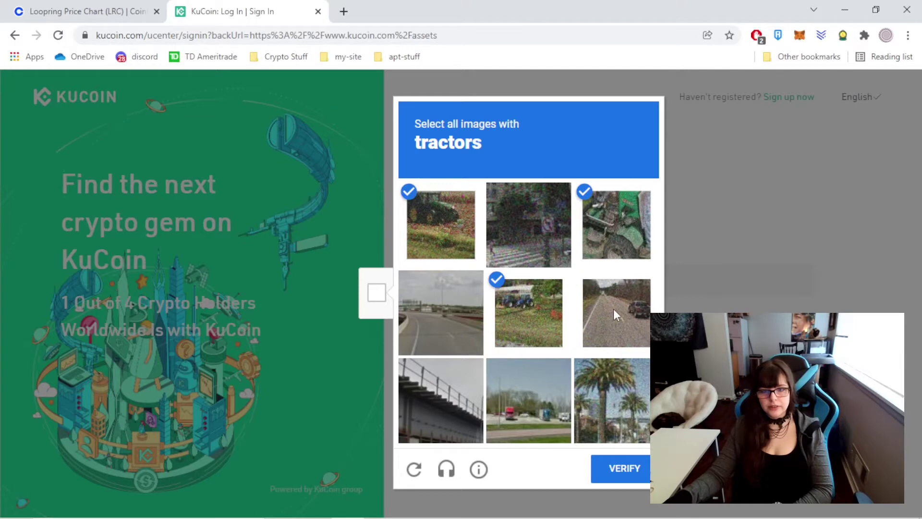
click(624, 468)
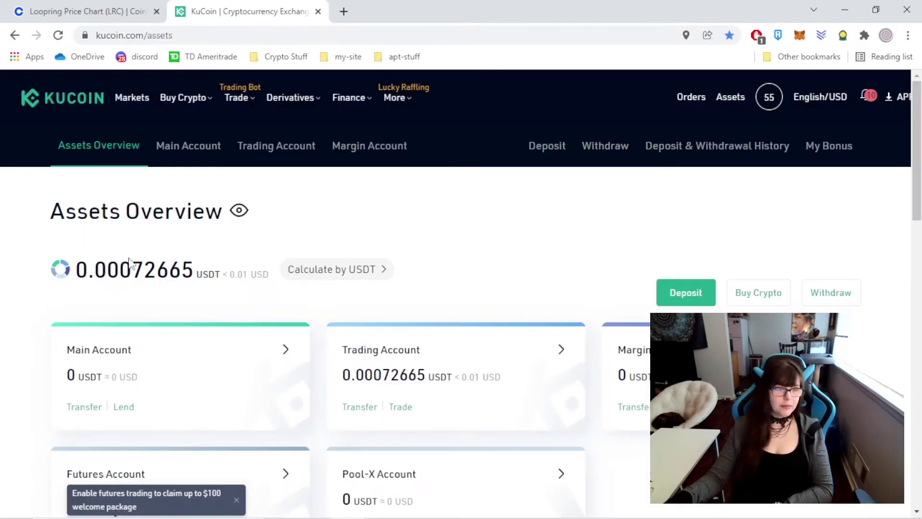
drag(142, 270, 132, 270)
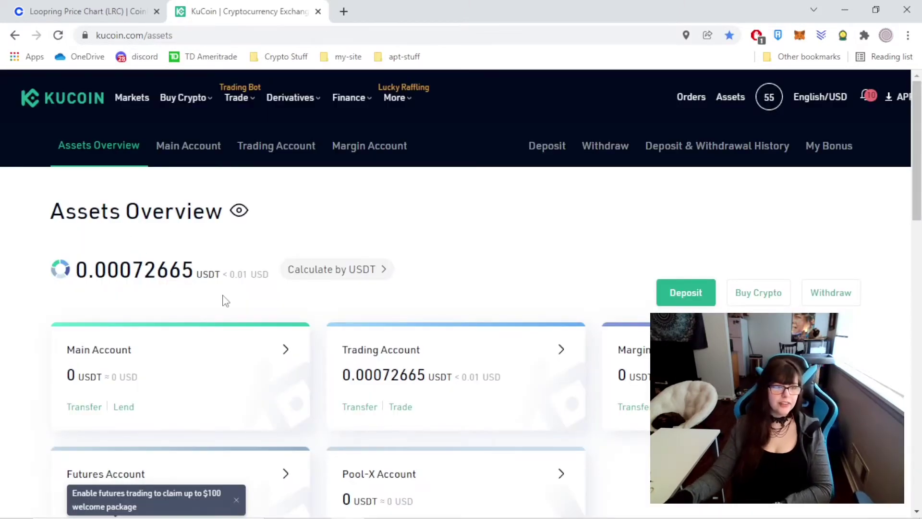
click(60, 13)
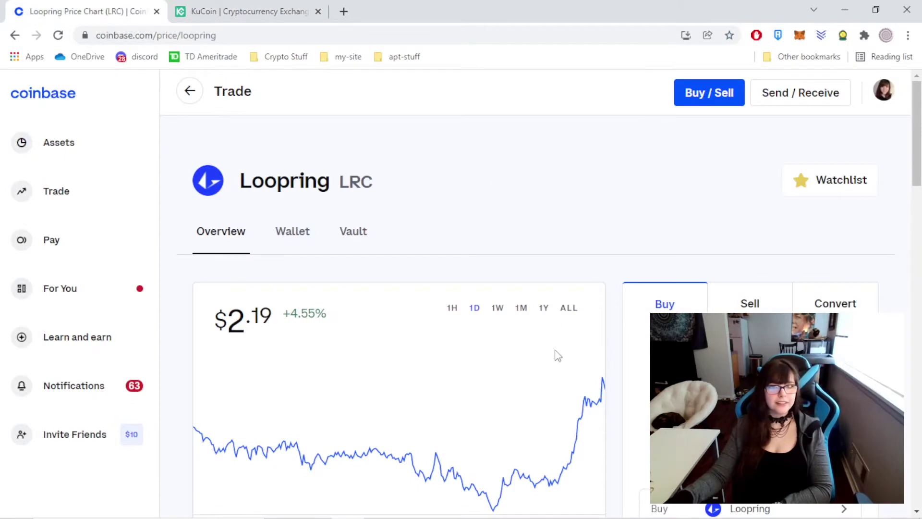
Step: Scroll the Loopring page and open Trade to reach the Loopring convert form
scroll(558, 355, down, 4)
scroll(576, 403, up, 3)
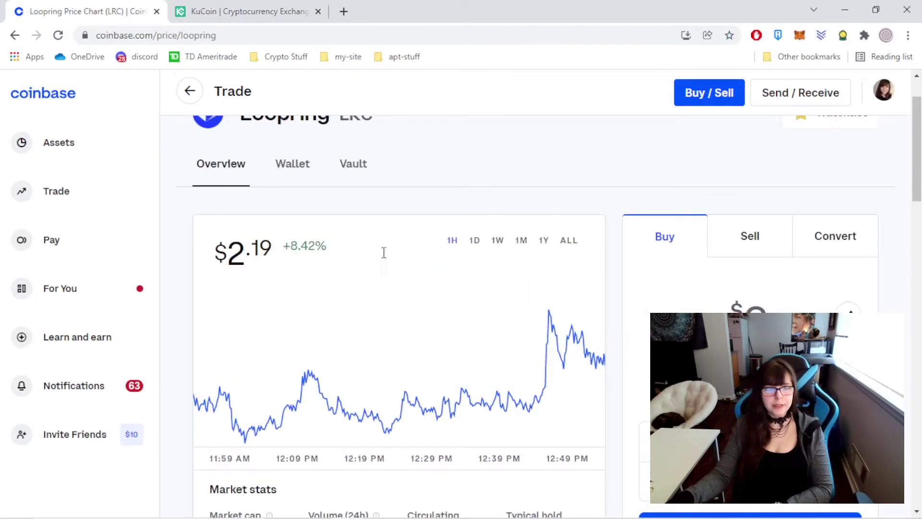
scroll(432, 269, up, 2)
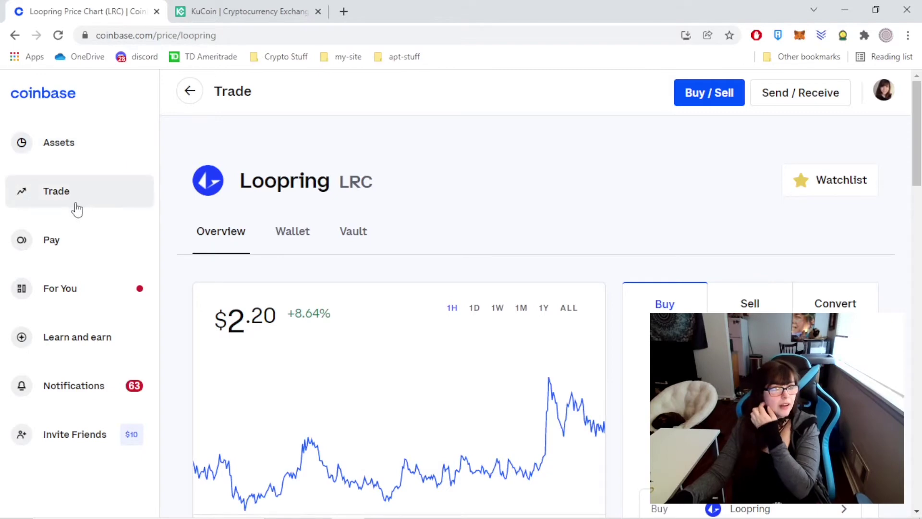
click(54, 196)
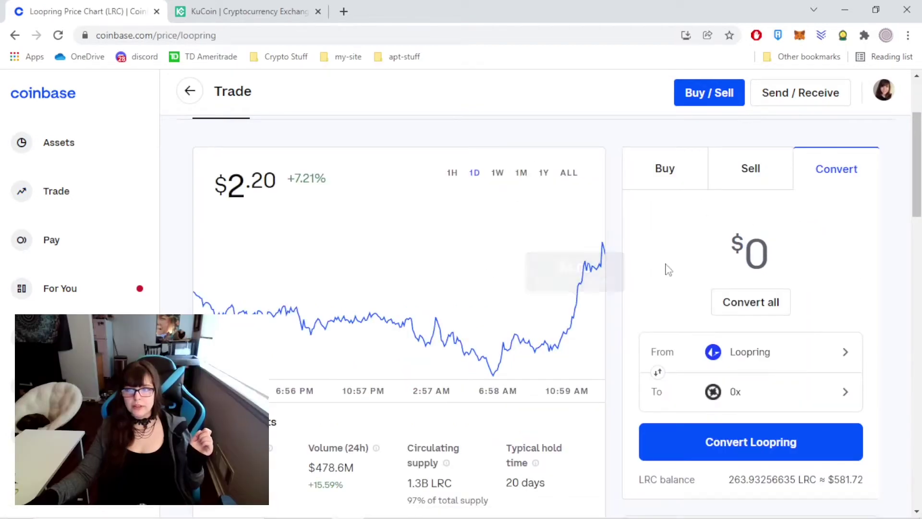
Step: Convert $100 of Loopring into Bitcoin, receiving 0.00204031 BTC
click(757, 403)
text(bitcoin)
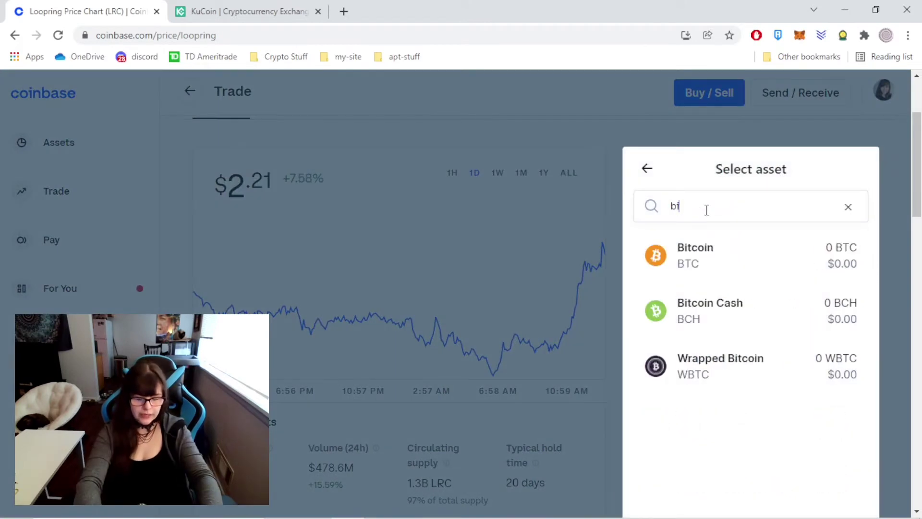
click(716, 244)
text(100)
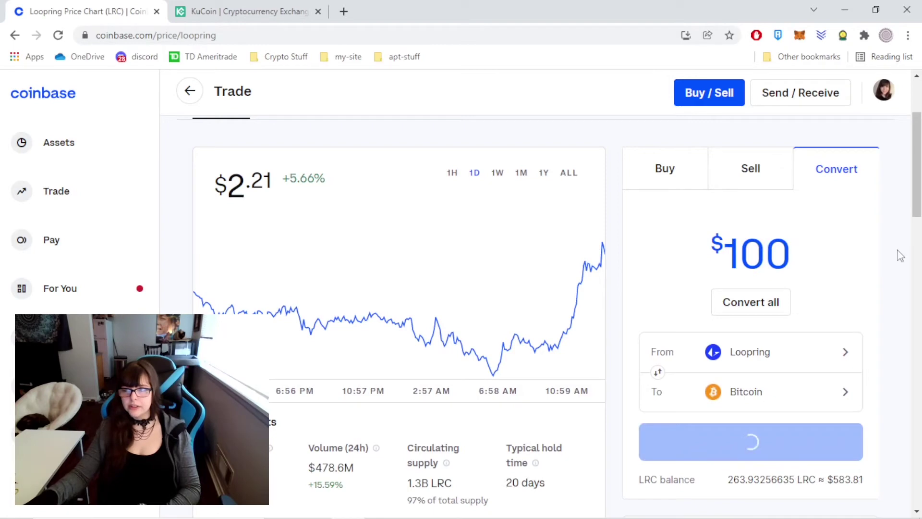
click(772, 456)
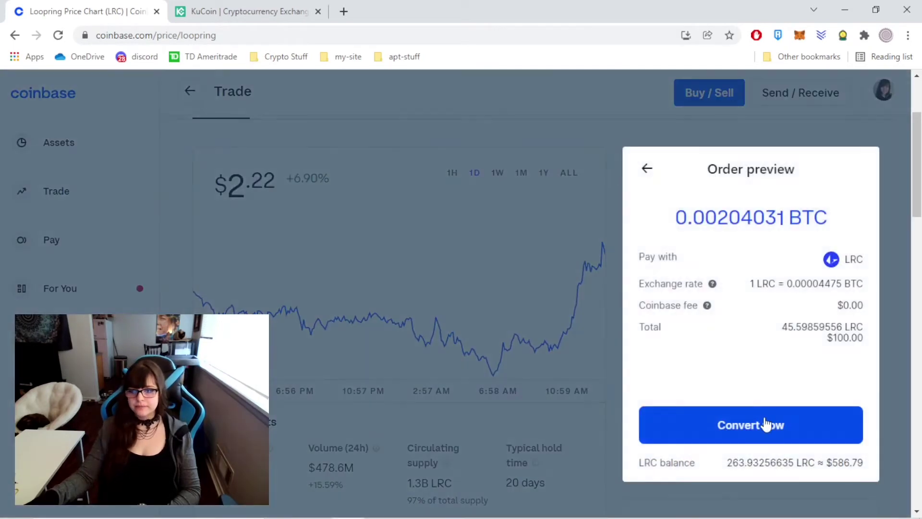
click(764, 420)
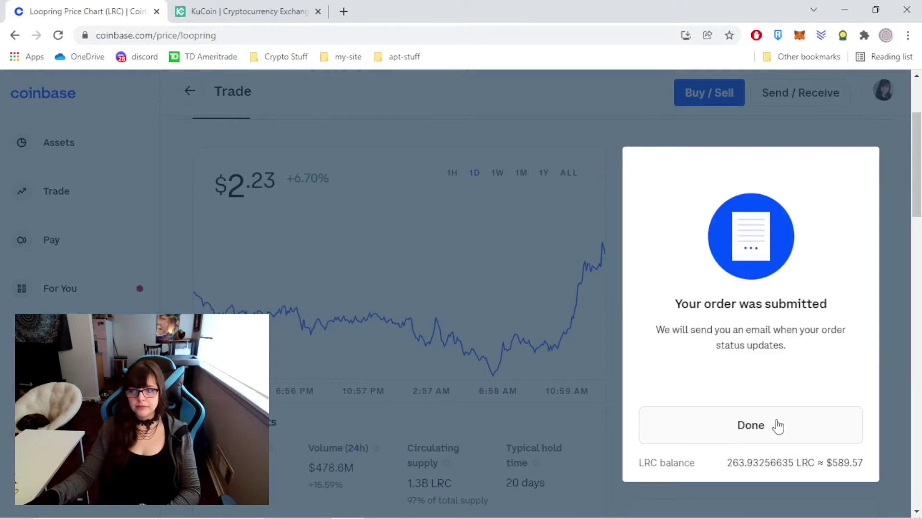
click(778, 426)
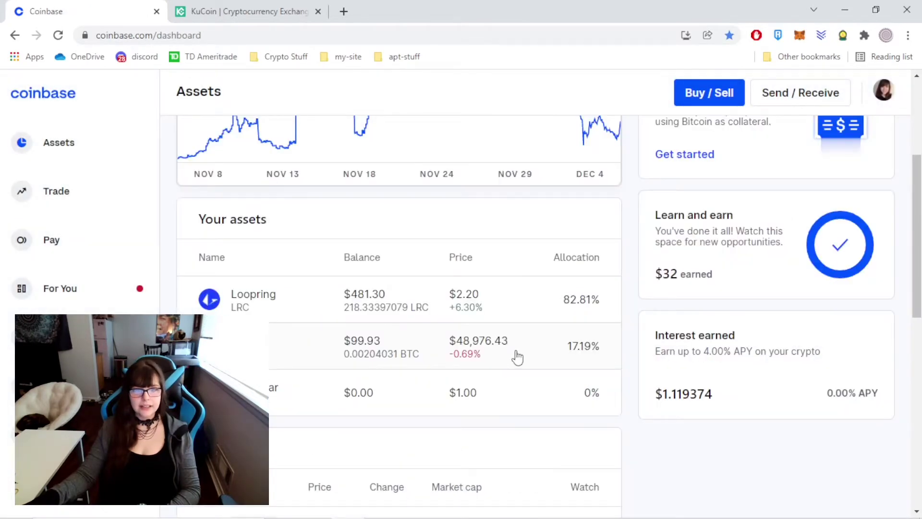
Step: Copy the Bitcoin deposit address from KuCoin's BTC deposit page
click(327, 354)
click(234, 6)
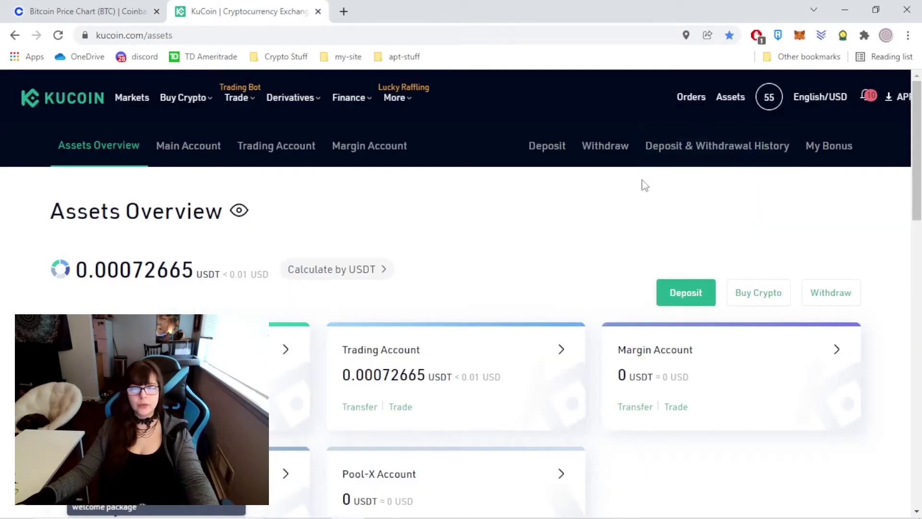
click(613, 149)
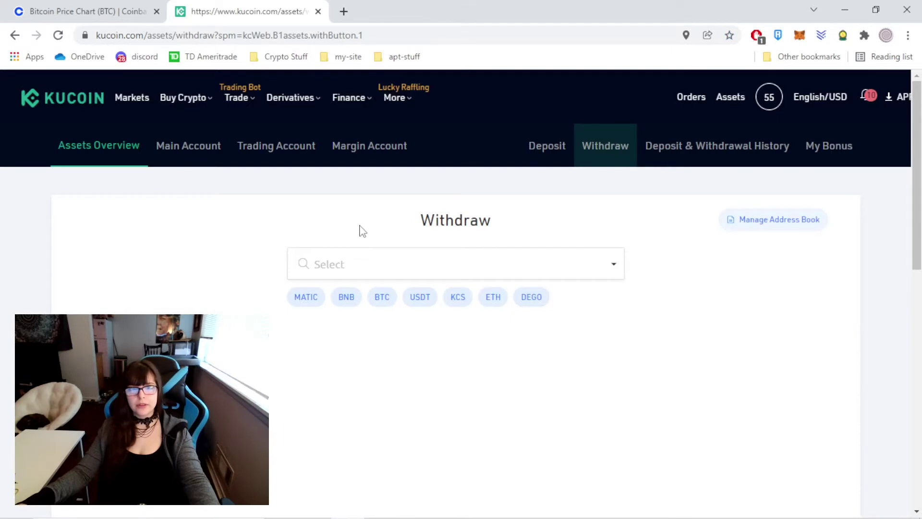
click(384, 299)
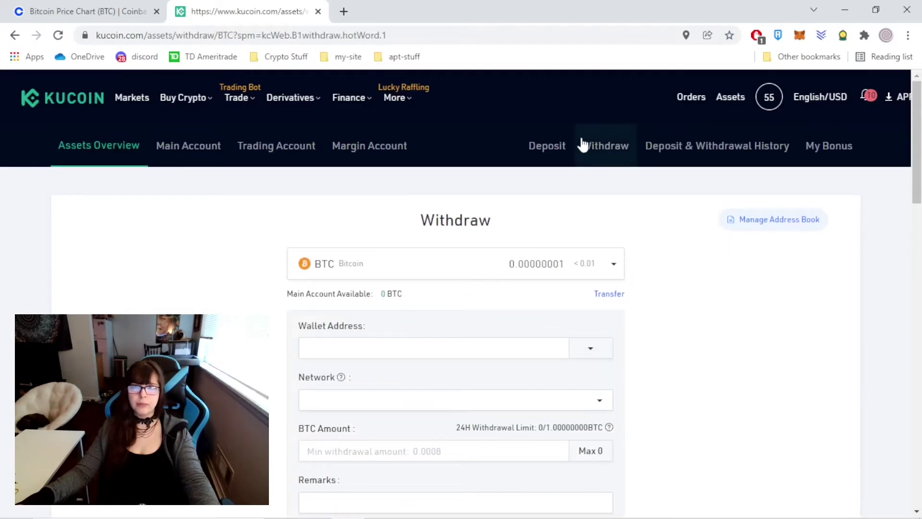
click(335, 320)
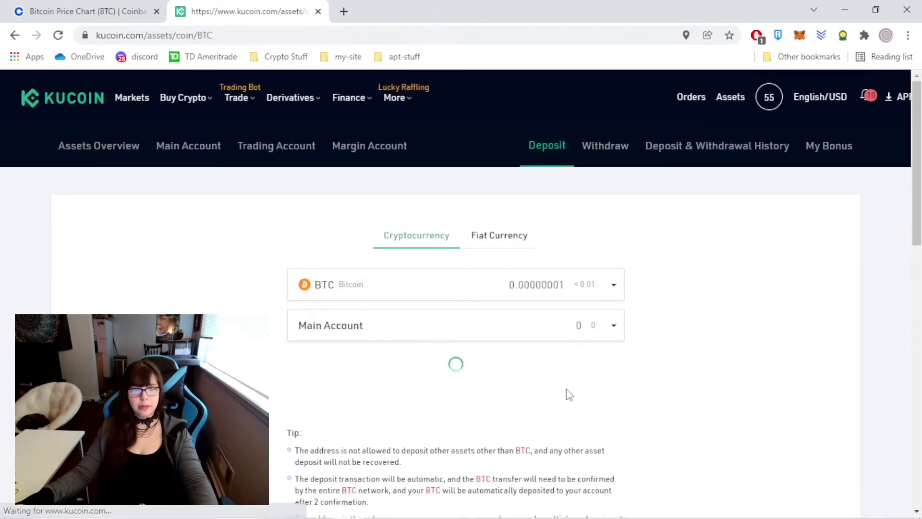
scroll(672, 331, down, 3)
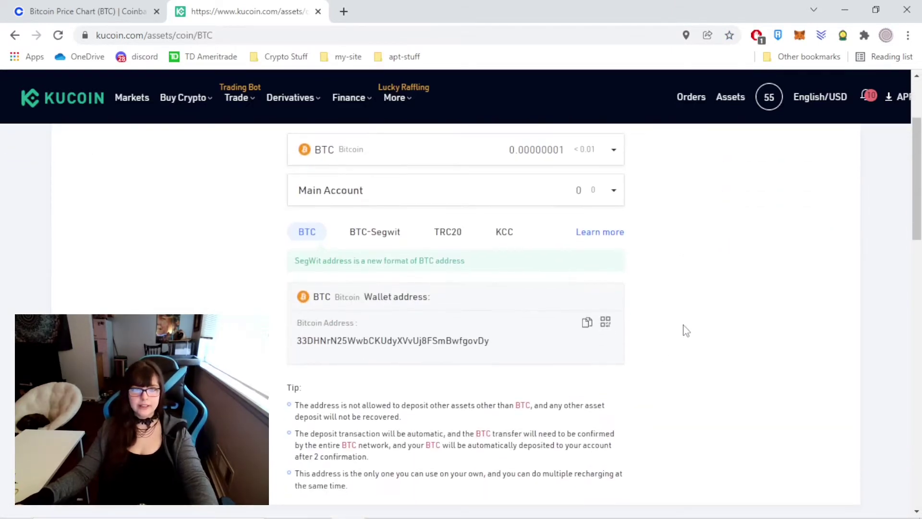
click(587, 323)
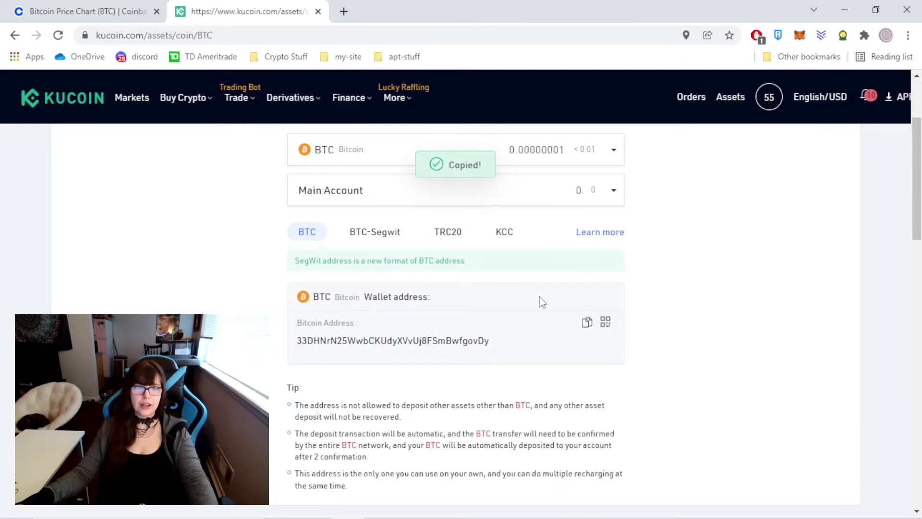
Step: Back in Coinbase, bring up the Bitcoin send form
key(ctrl+Tab)
scroll(702, 454, down, 3)
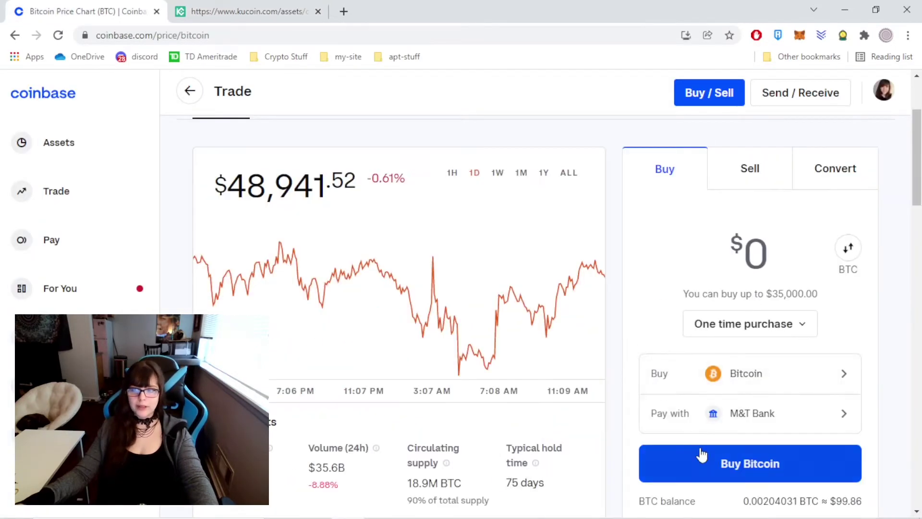
scroll(786, 280, up, 3)
click(806, 93)
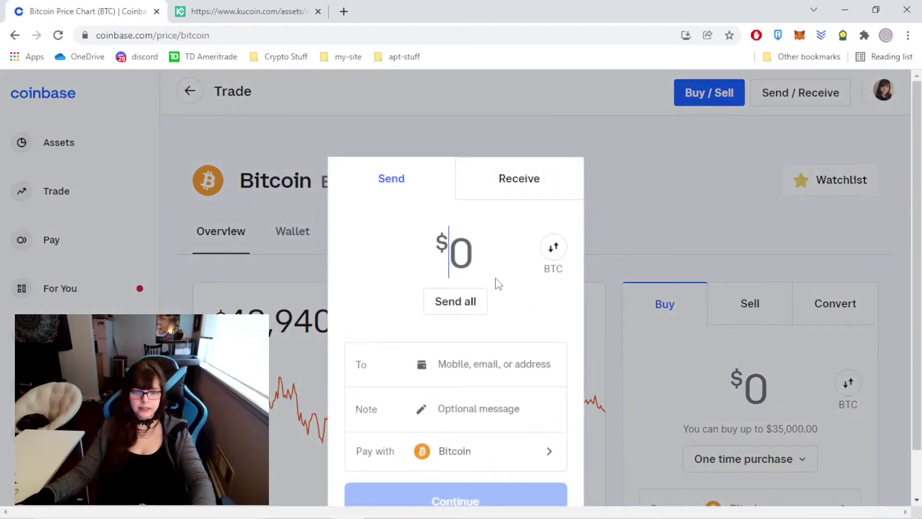
Step: Fill the Bitcoin send with the KuCoin deposit address and $99.80, then review it
click(485, 290)
key(ctrl+v)
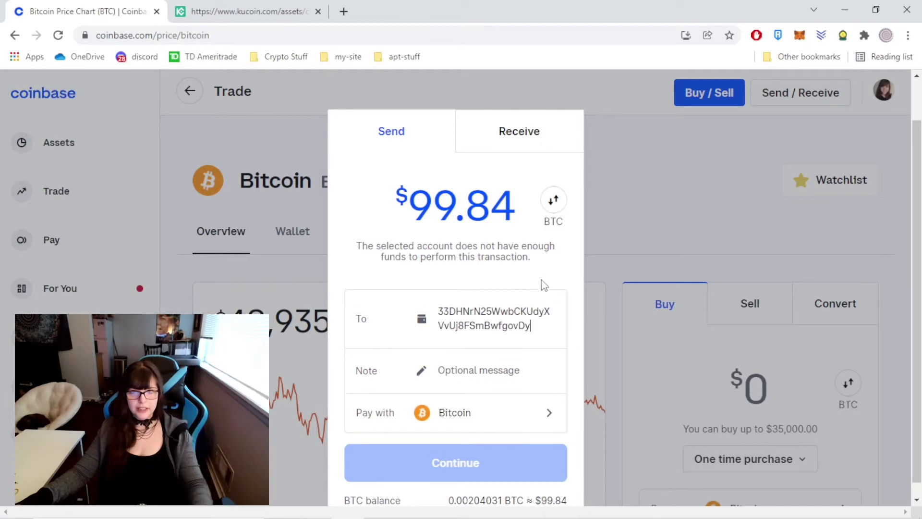
key(BackSpace)
text(0)
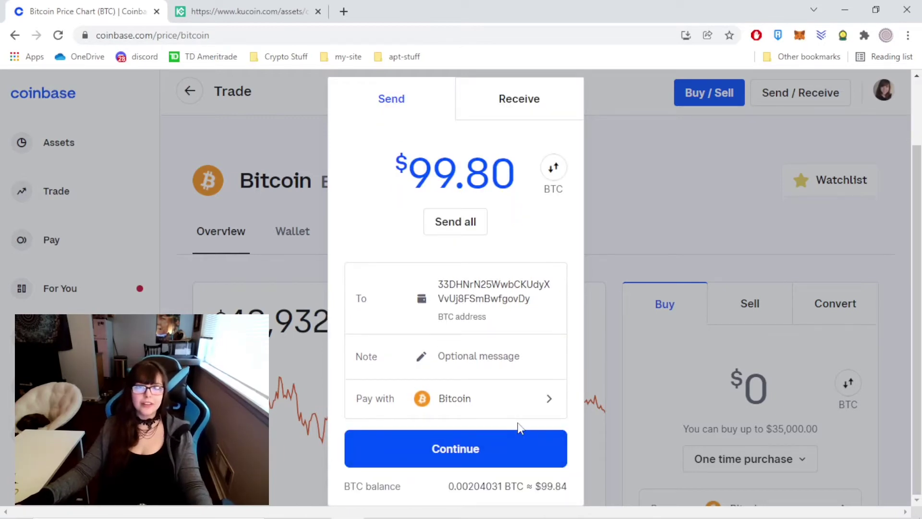
click(454, 464)
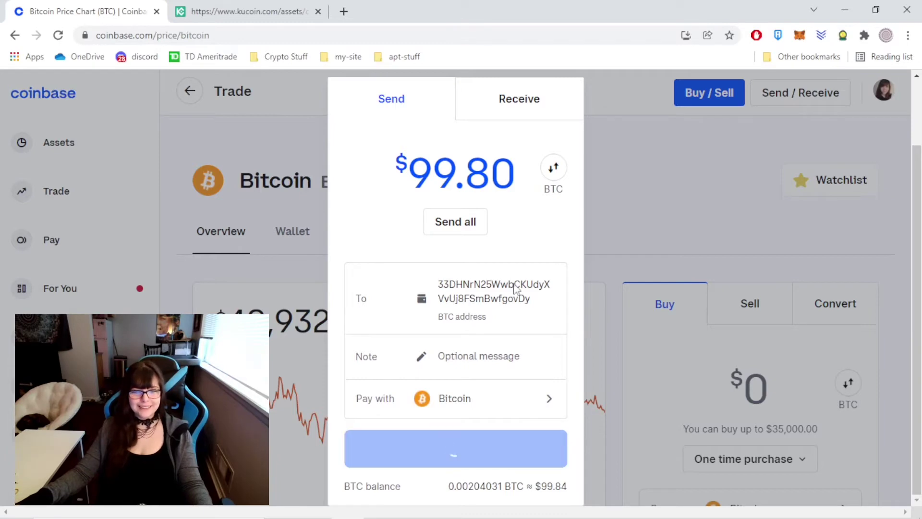
click(242, 11)
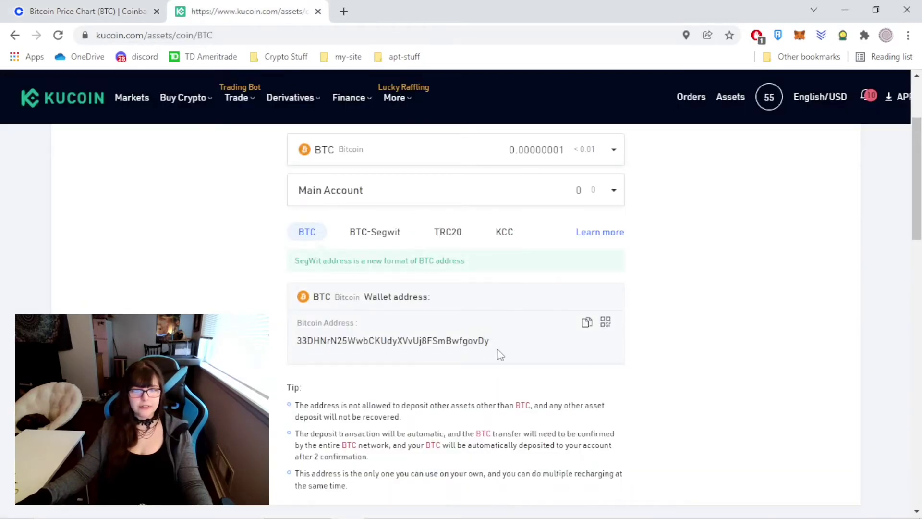
click(72, 9)
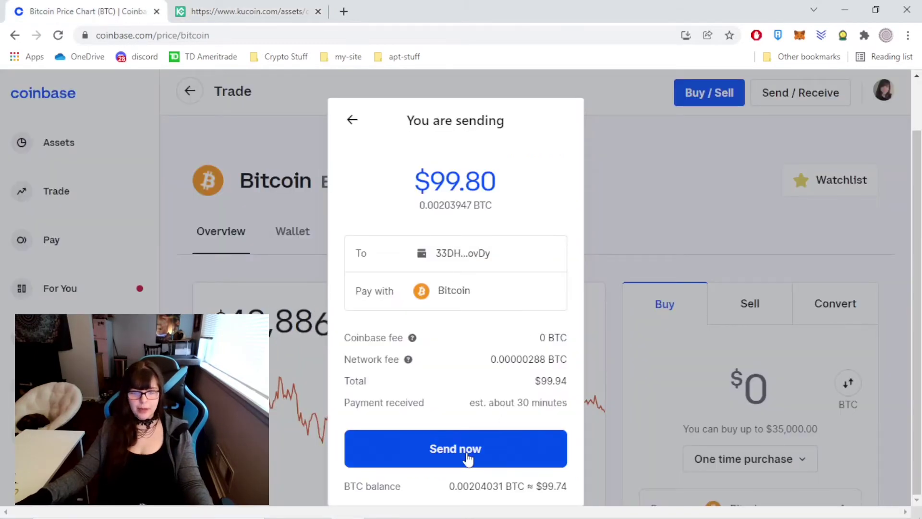
scroll(516, 408, up, 2)
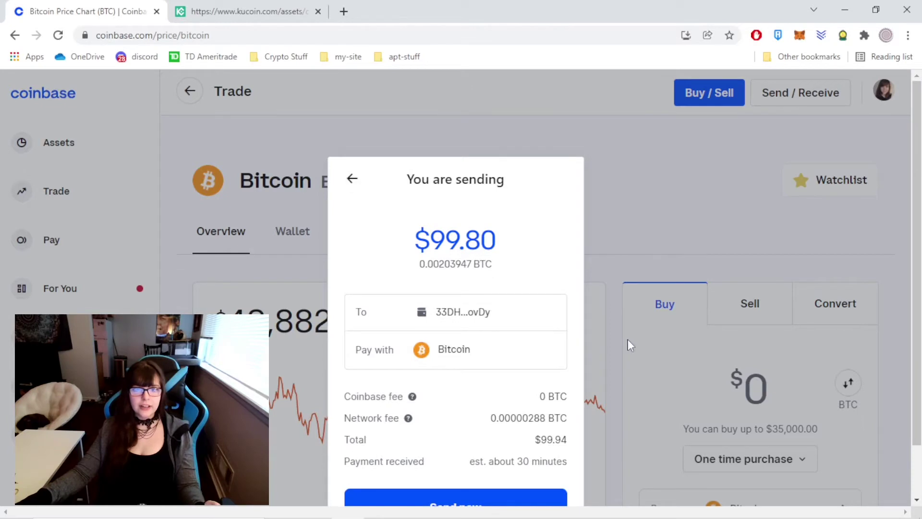
scroll(518, 379, down, 2)
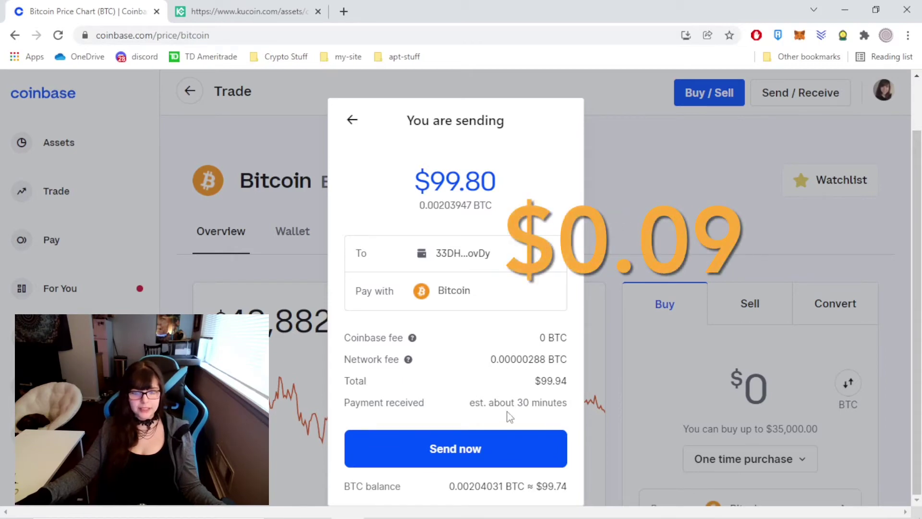
Step: Submit the send with the 2-step verification code; it fails for insufficient funds, so retry
click(465, 449)
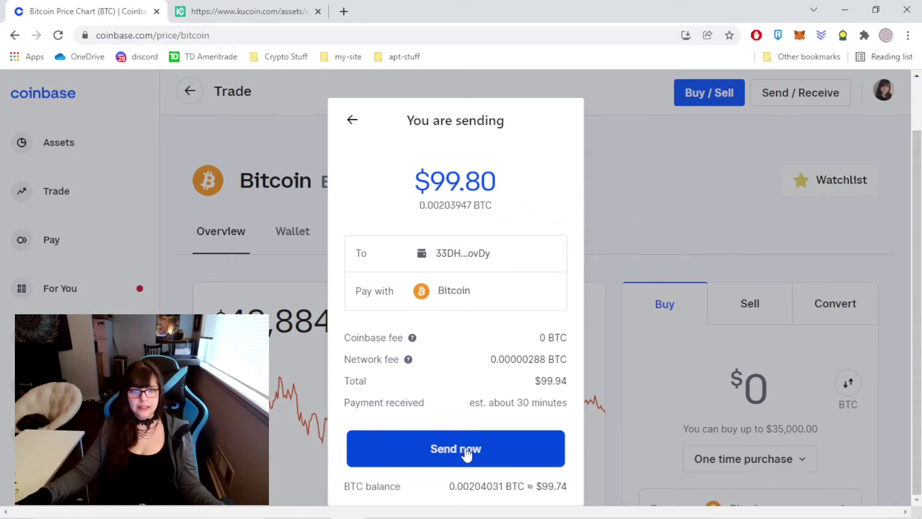
click(513, 326)
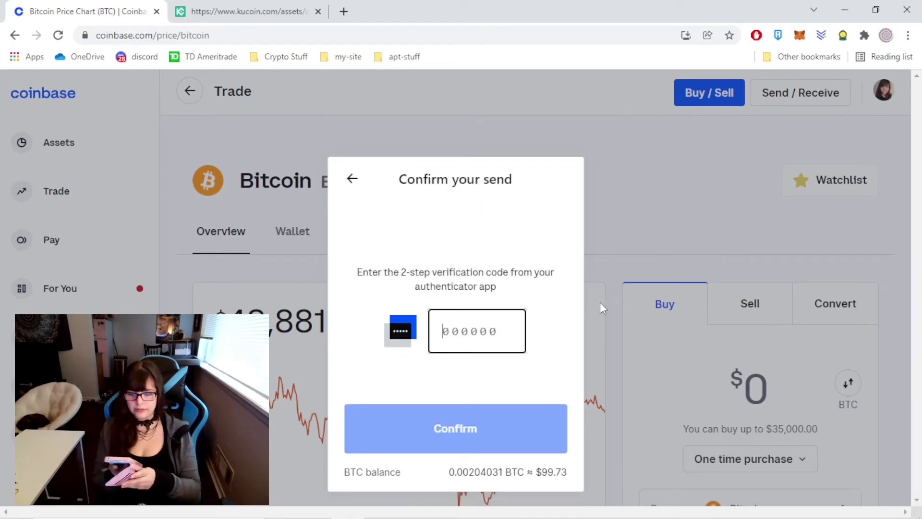
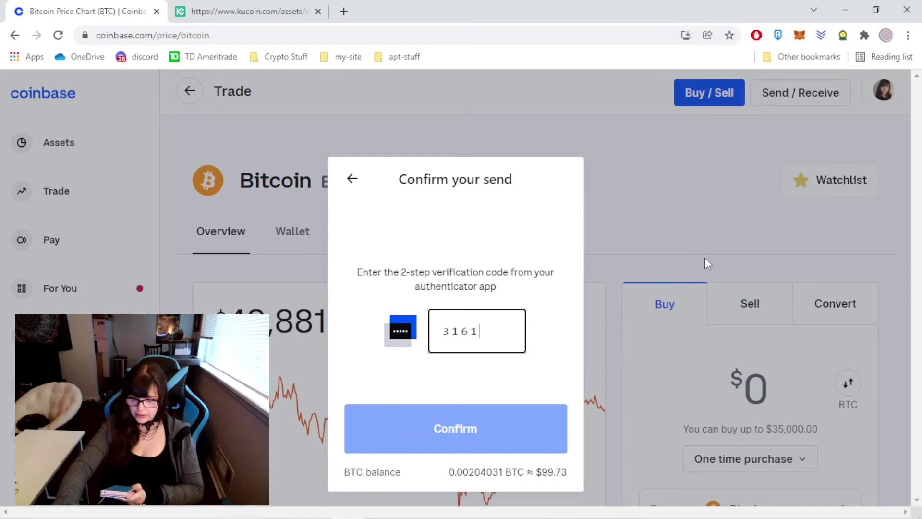
click(507, 432)
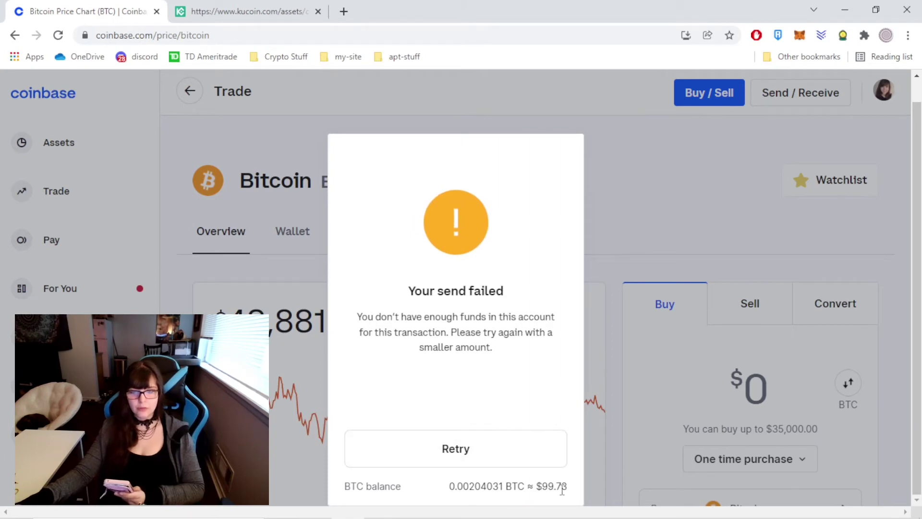
click(487, 455)
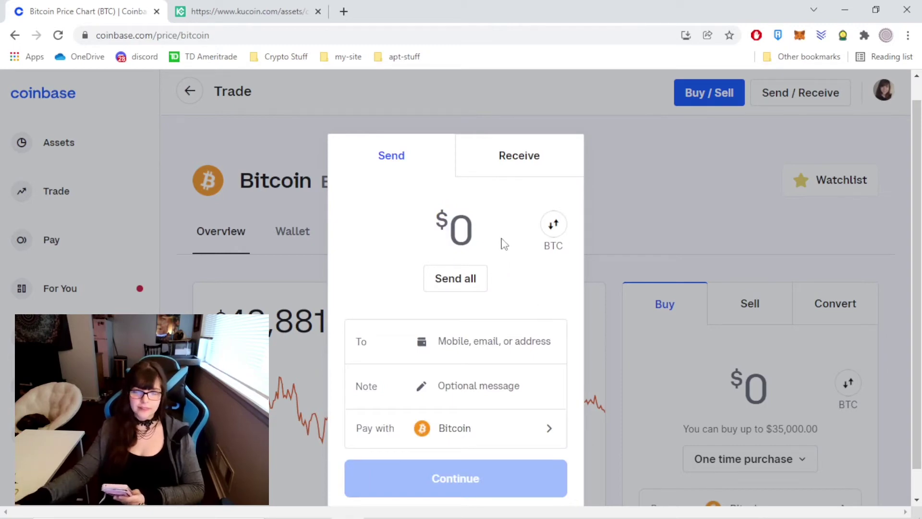
Step: Send $99.50 (0.00203501 BTC) to the KuCoin deposit address and close the success message
text(99.5)
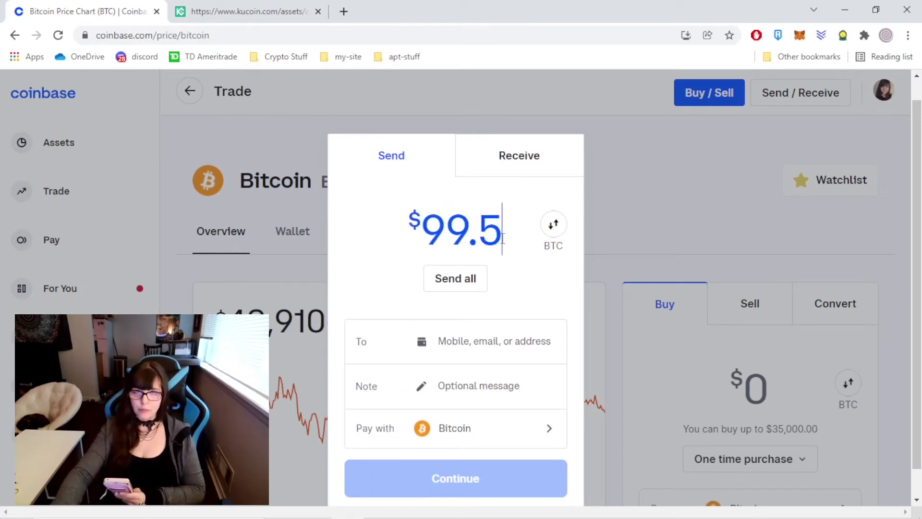
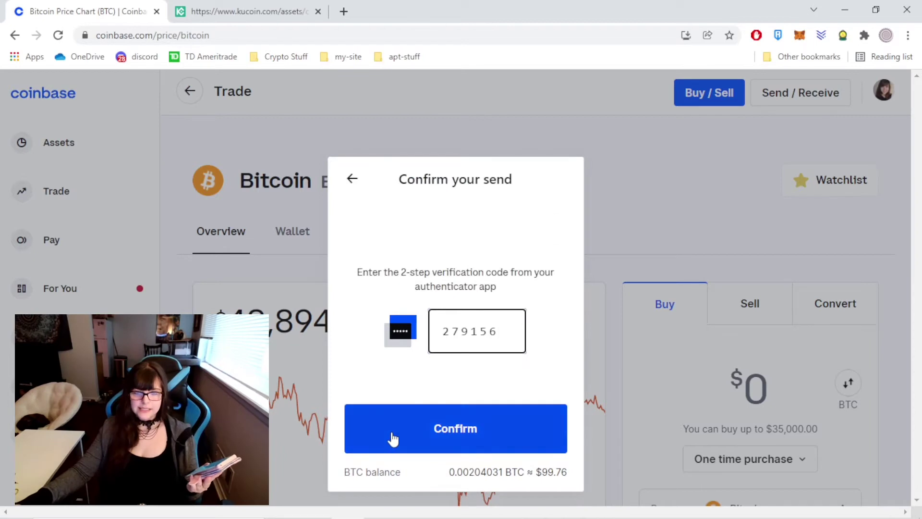
click(393, 438)
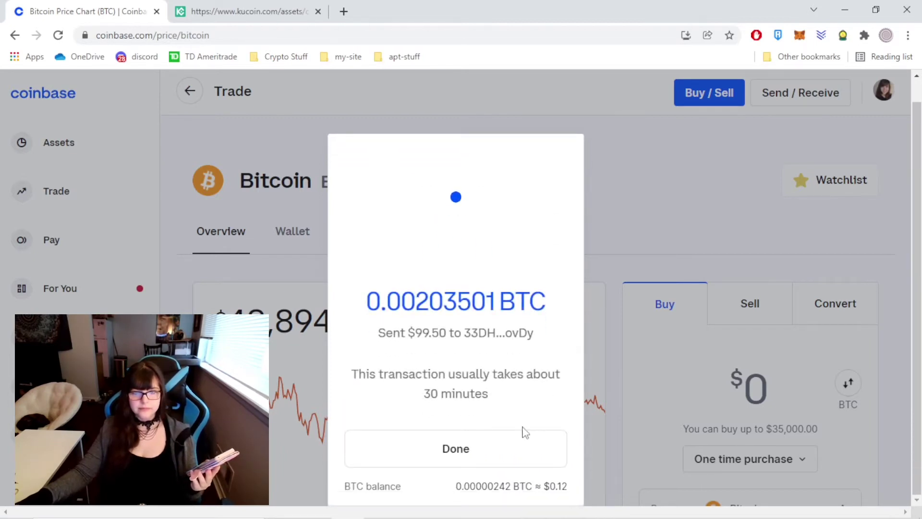
click(503, 453)
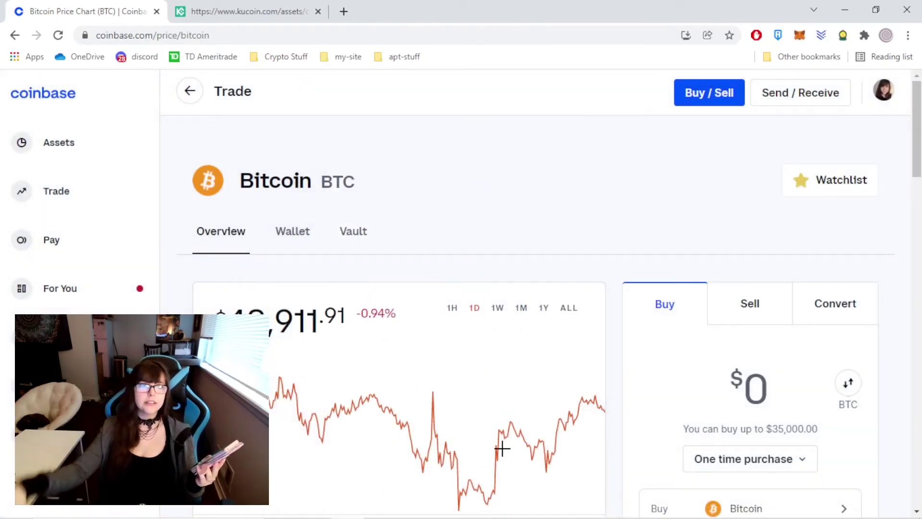
Step: Review balances on KuCoin's Assets Overview, briefly checking Coinbase before returning to KuCoin
click(249, 12)
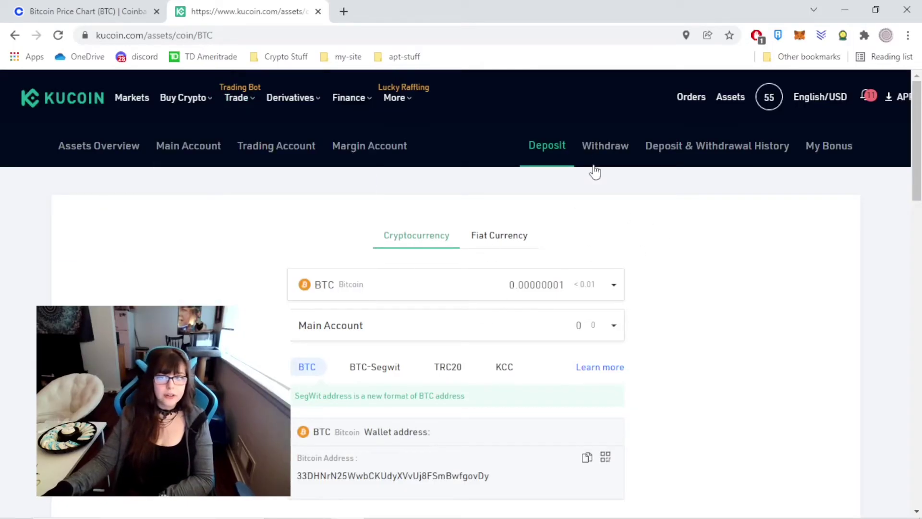
click(99, 146)
scroll(425, 276, down, 2)
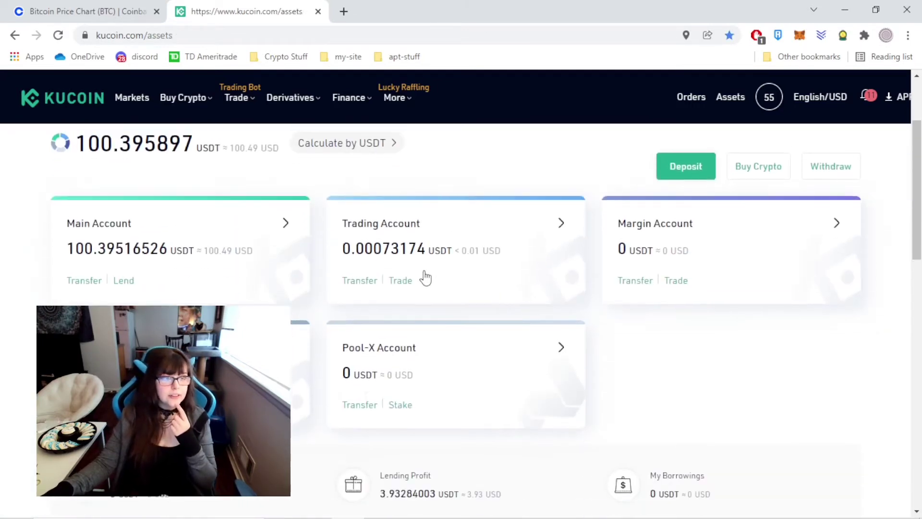
scroll(425, 276, up, 2)
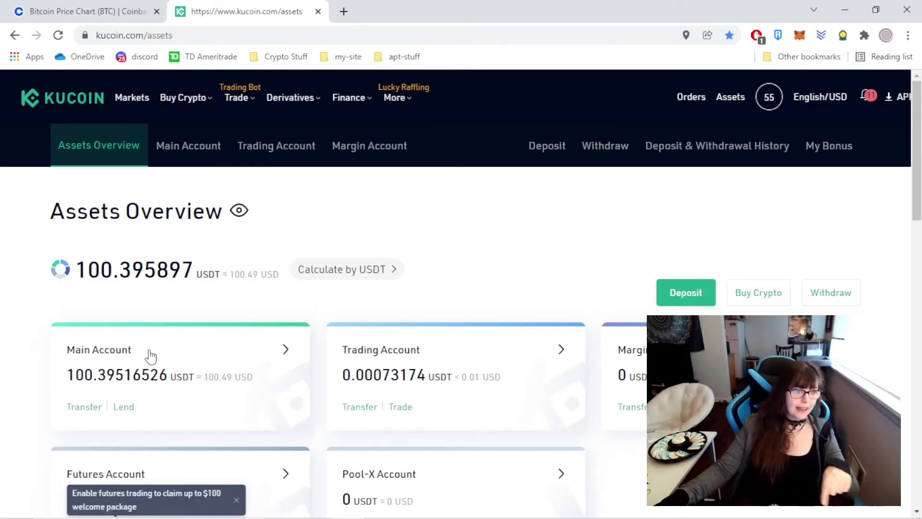
click(82, 12)
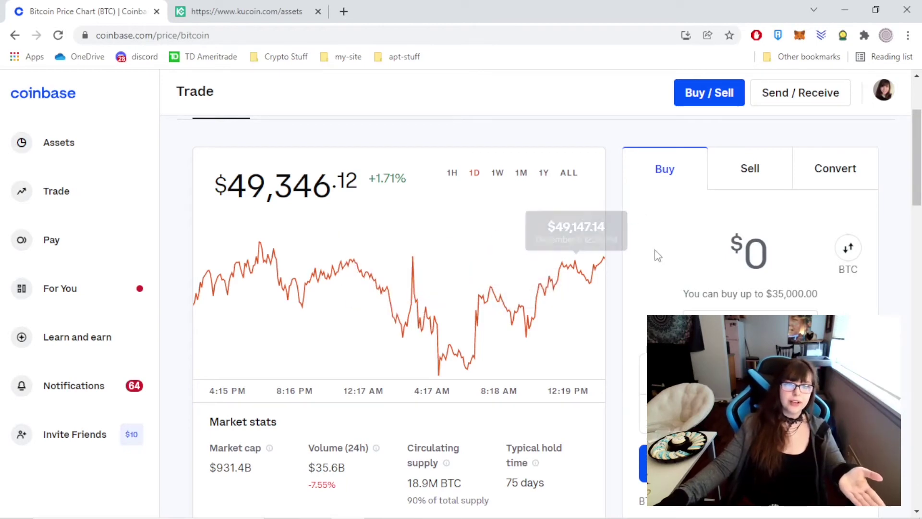
click(262, 7)
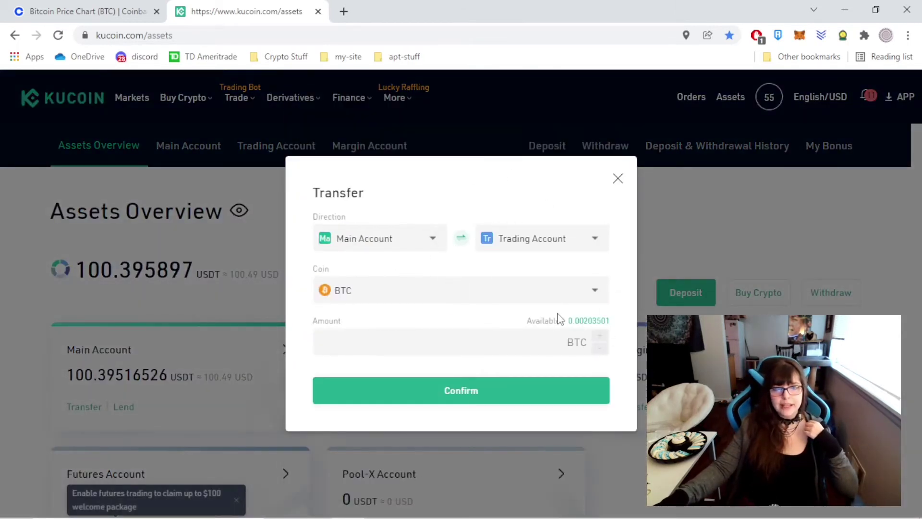
Step: Transfer the full BTC balance into KuCoin's Trading Account and open BTC/USDT trading
click(588, 320)
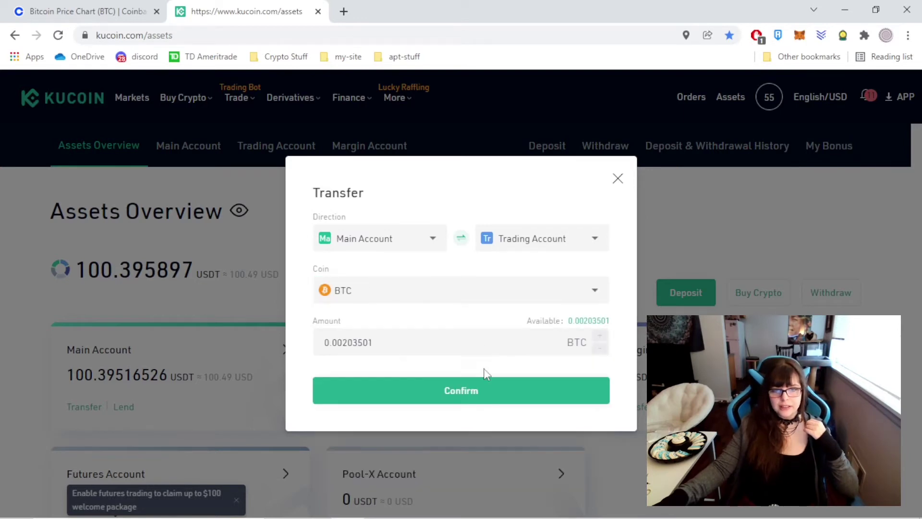
click(480, 392)
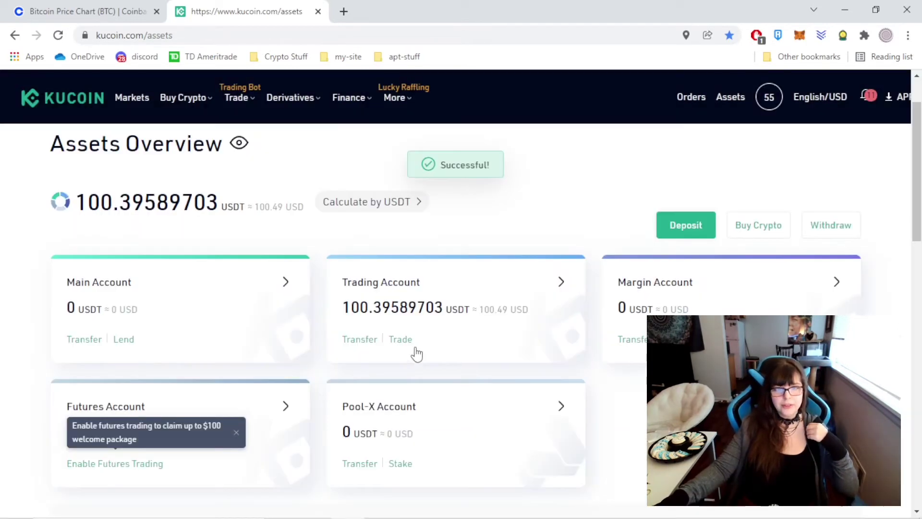
click(402, 340)
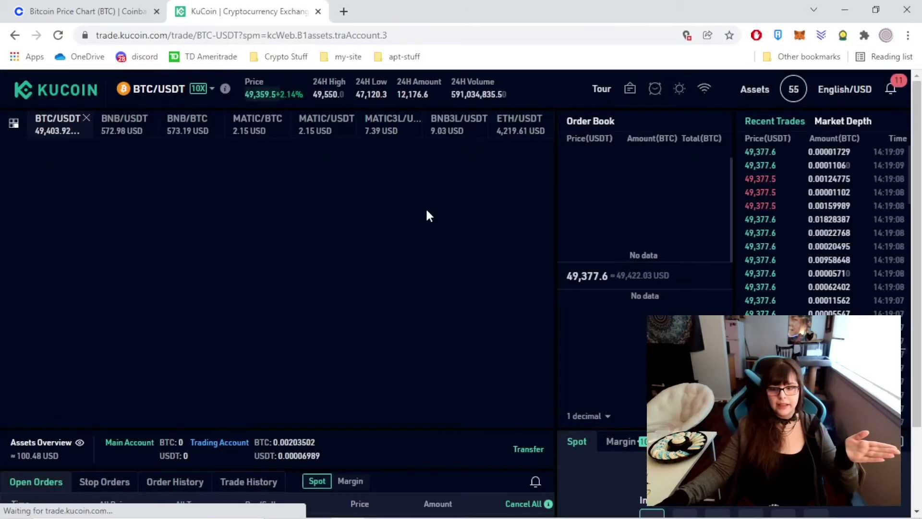
Step: Unlock spot trading with the trading password and search the markets for MATIC
scroll(428, 239, down, 2)
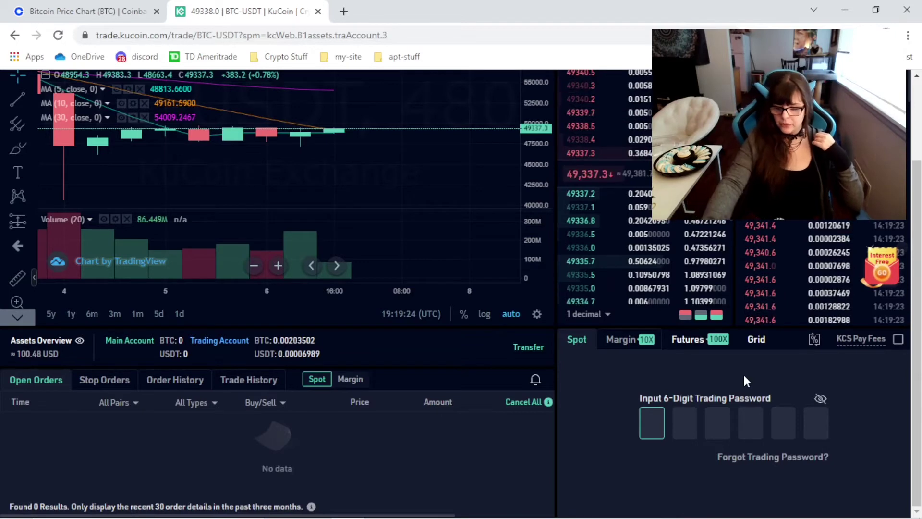
text(**)
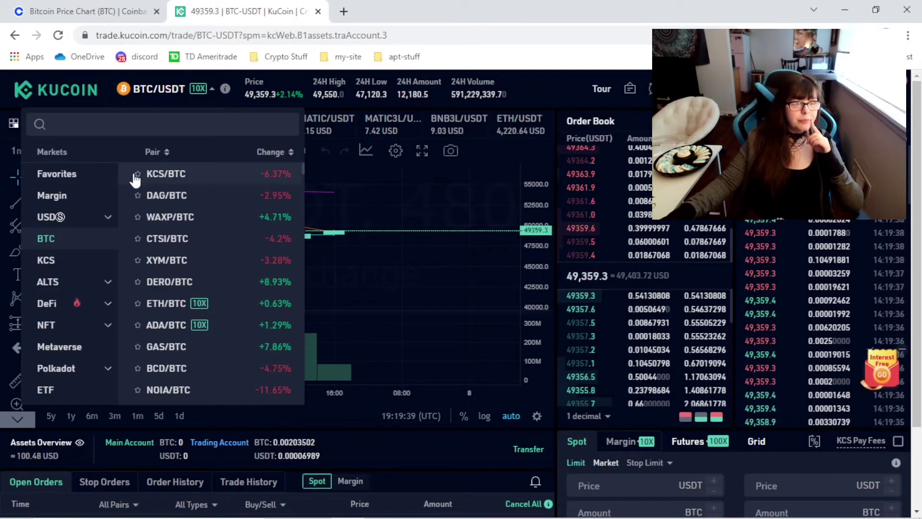
click(129, 127)
text(M)
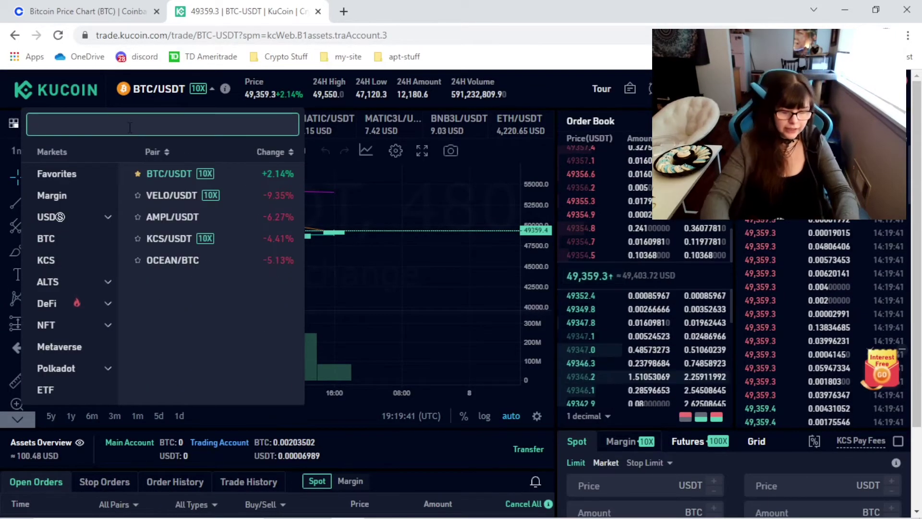
text(ATIC)
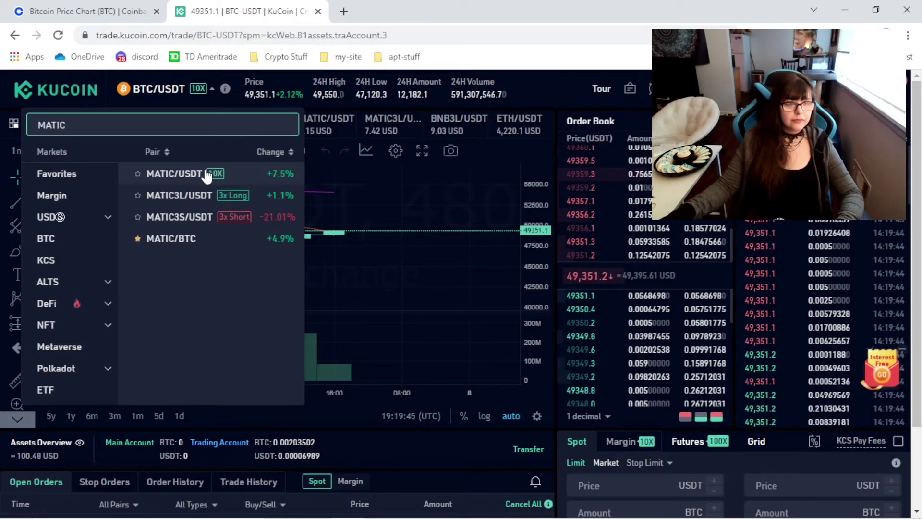
Step: Open the MATIC/BTC market and switch the order form to Market
click(205, 174)
mouse_move(185, 90)
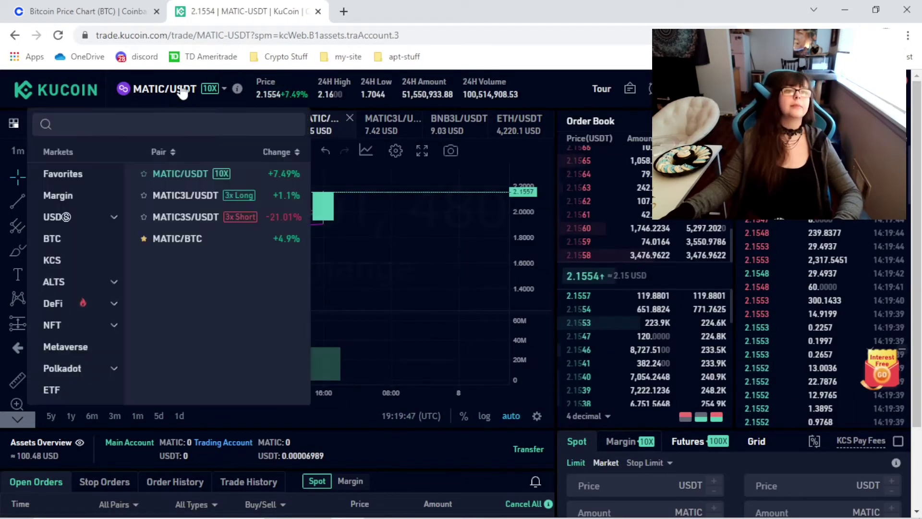
click(205, 235)
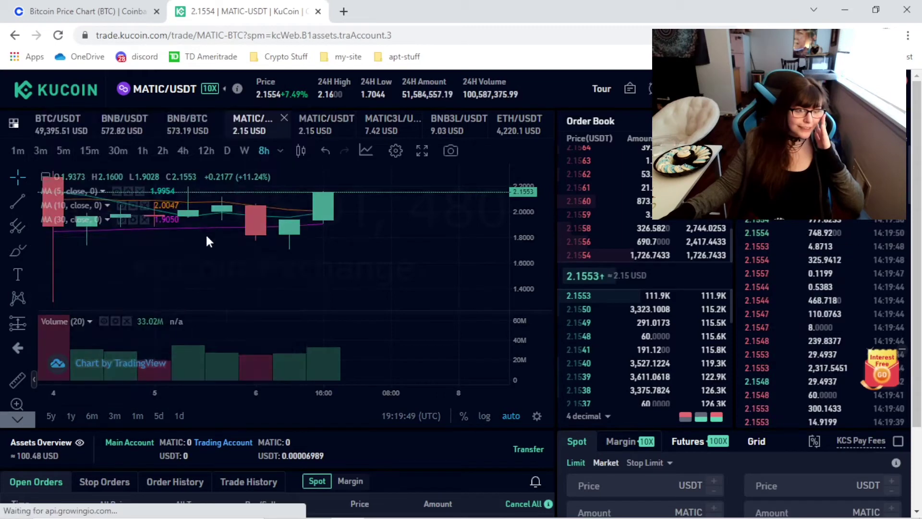
scroll(742, 420, down, 2)
click(607, 363)
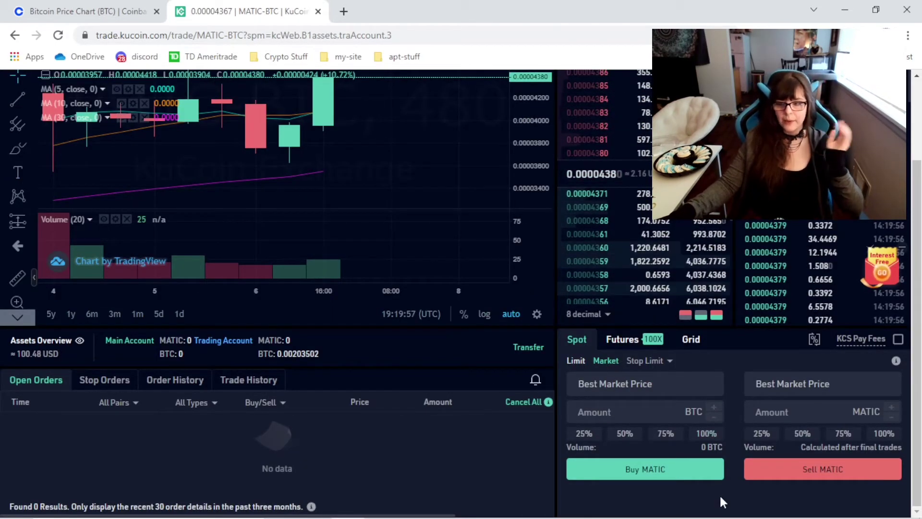
Step: Market-buy MATIC with 100% of the BTC balance, then return to the Assets overview
click(657, 416)
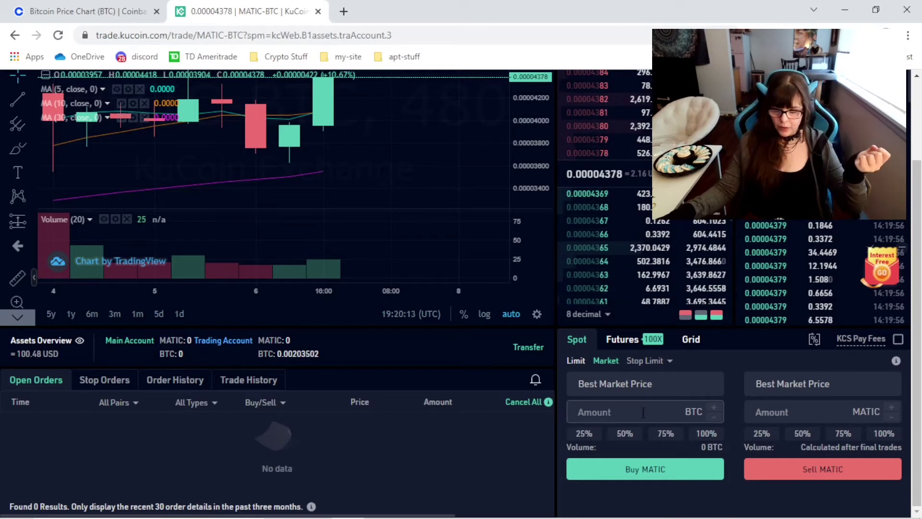
click(706, 434)
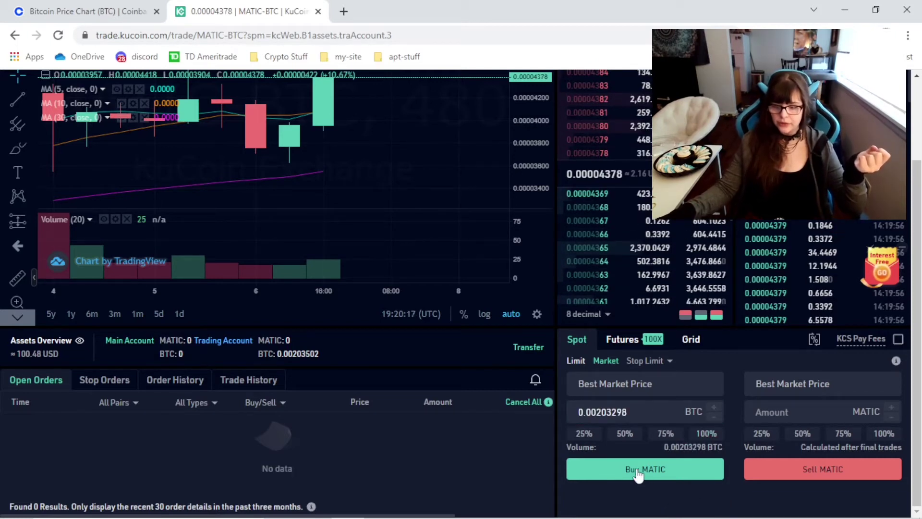
click(637, 471)
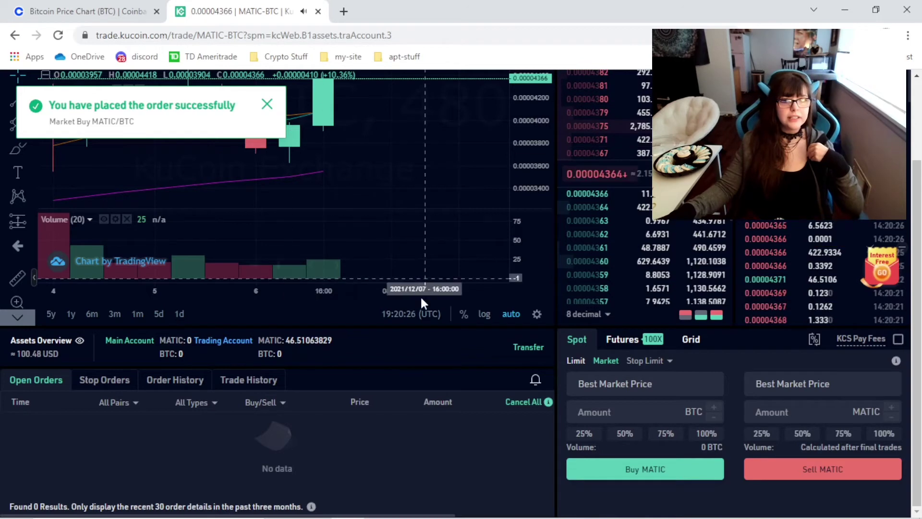
scroll(423, 302, up, 2)
click(672, 88)
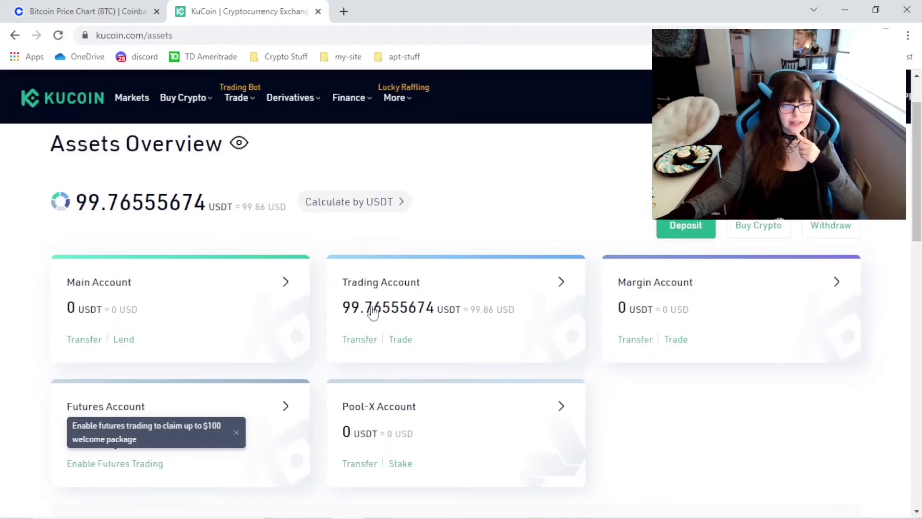
Step: Transfer the full 46.51063829 MATIC from the Trading Account to the Main Account
click(374, 316)
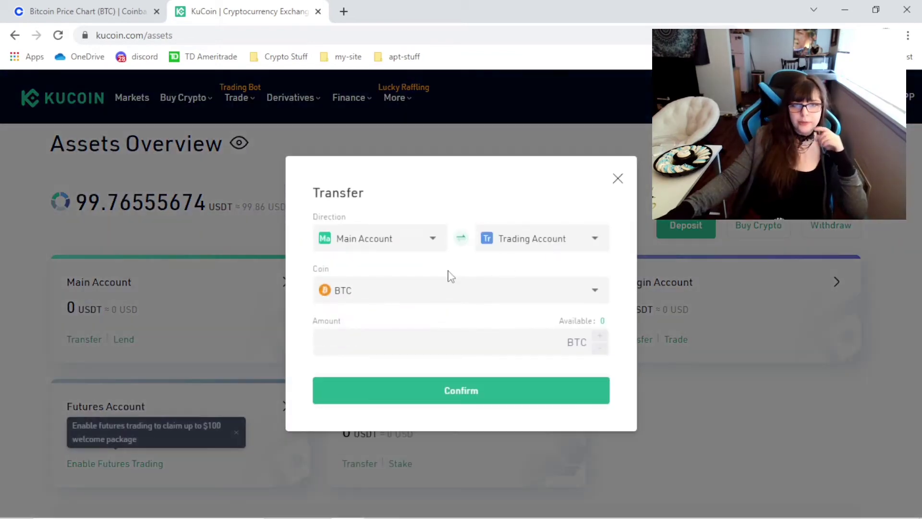
click(461, 239)
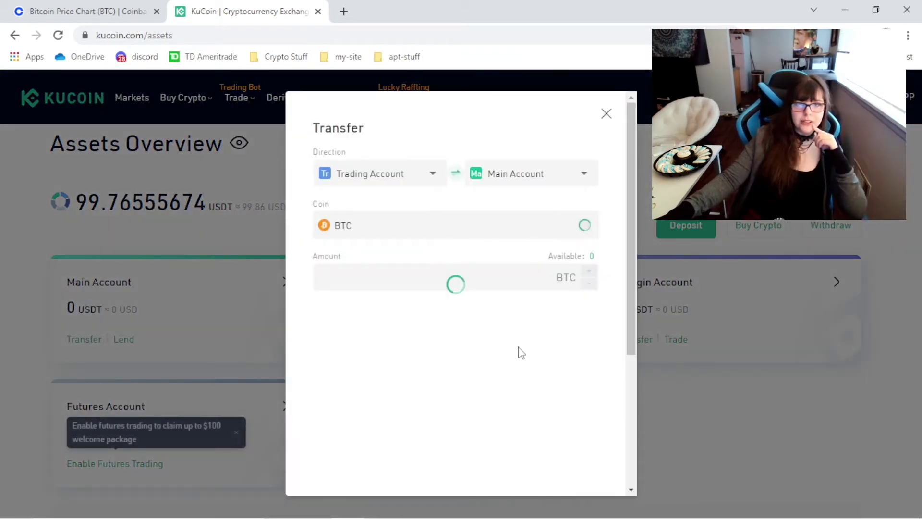
click(530, 283)
click(423, 336)
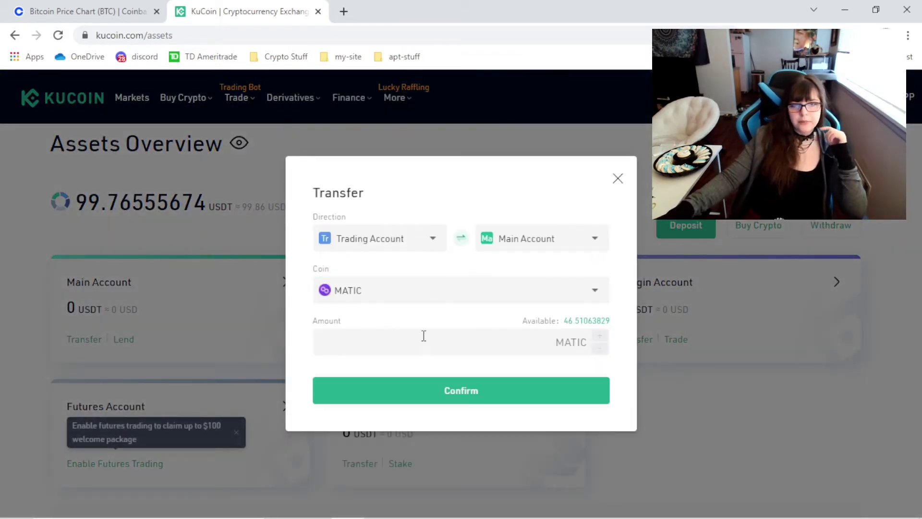
click(439, 405)
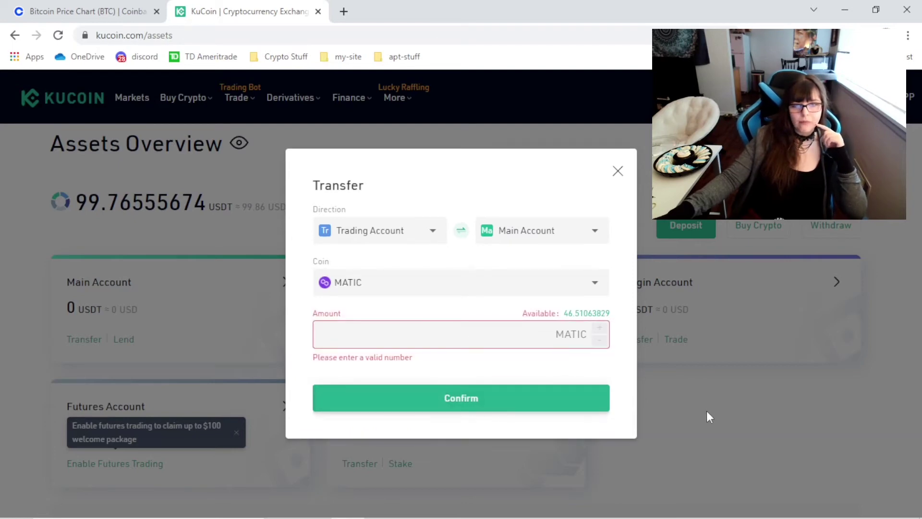
click(585, 315)
click(468, 399)
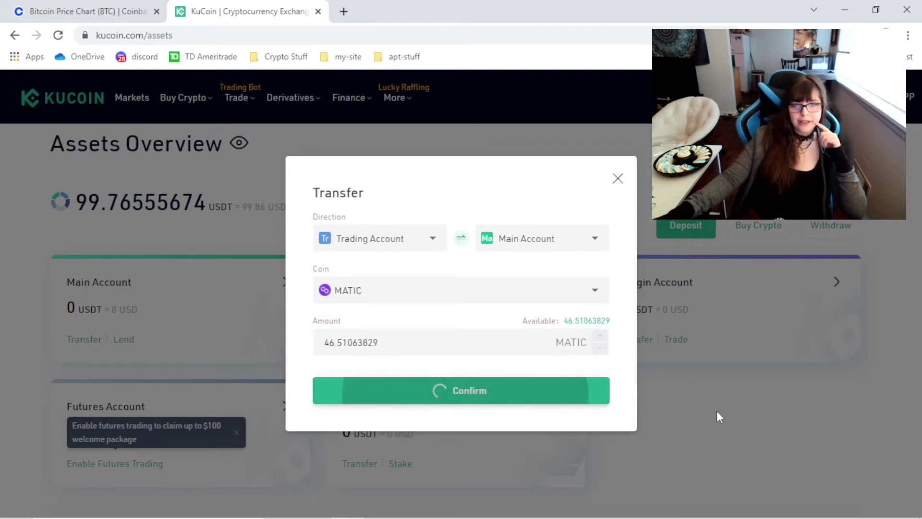
scroll(605, 215, up, 2)
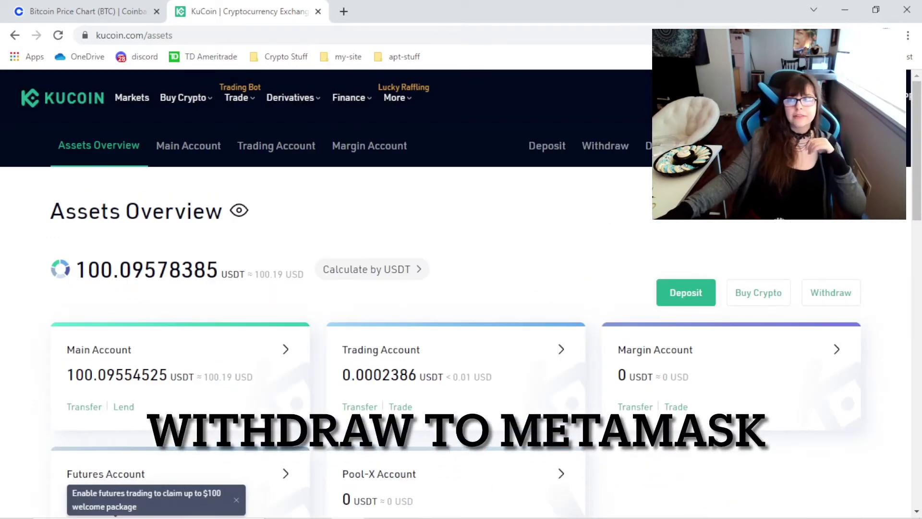
Step: Confirm MetaMask is on Polygon Mainnet and view its asset balances
click(801, 36)
click(711, 69)
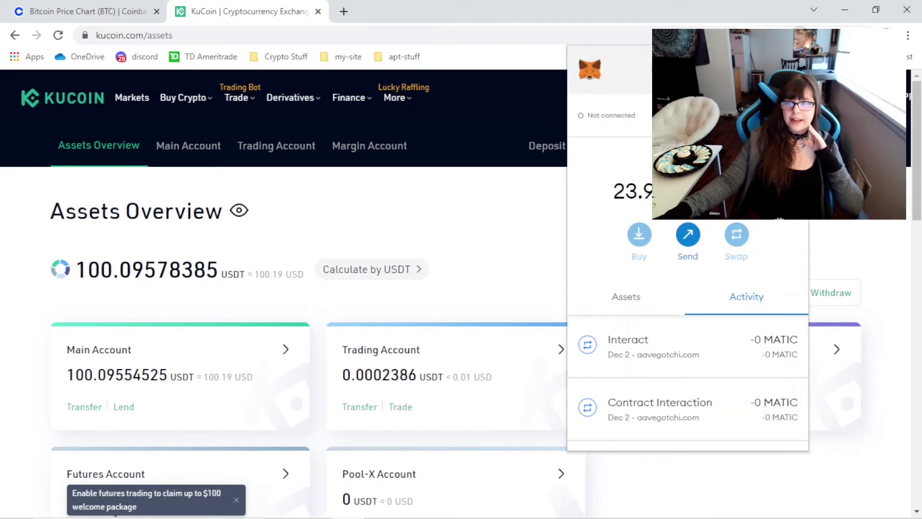
click(711, 70)
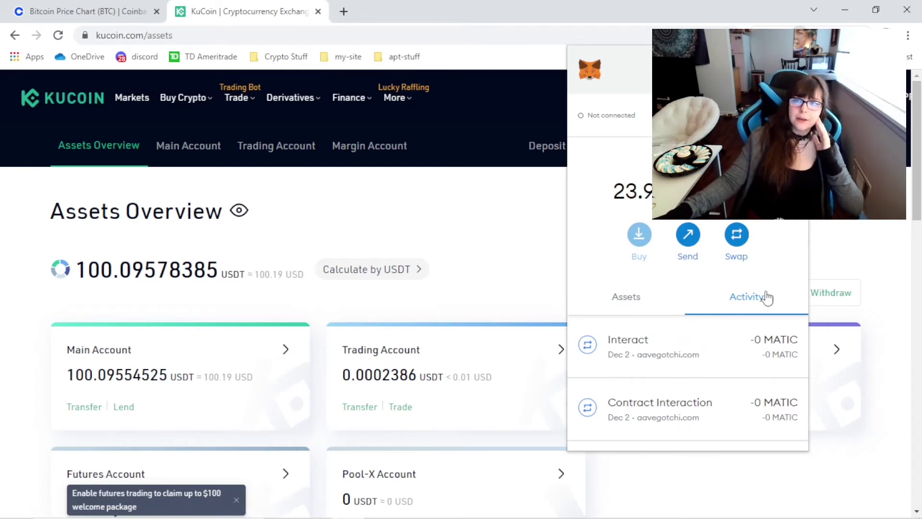
click(625, 297)
Step: Start a KuCoin MATIC withdrawal, accepting the risks, and copy the MetaMask account address
click(496, 197)
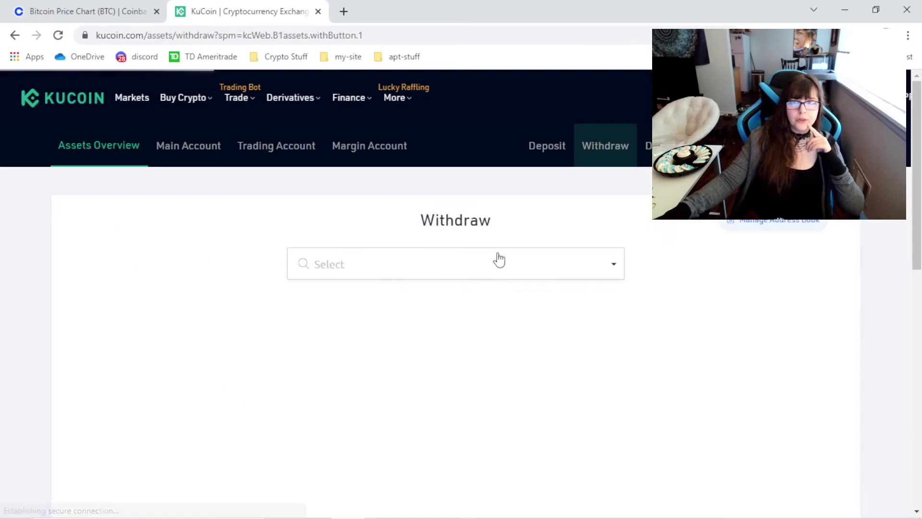
click(317, 301)
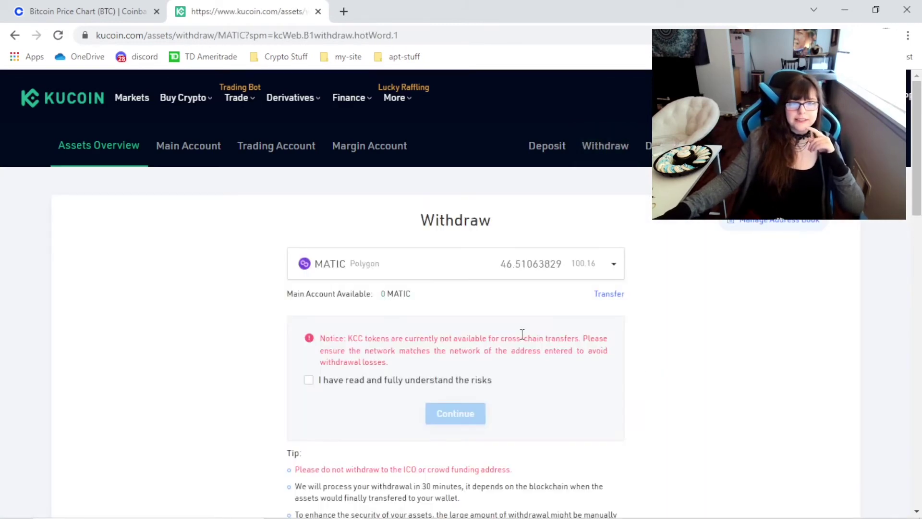
click(308, 380)
click(455, 413)
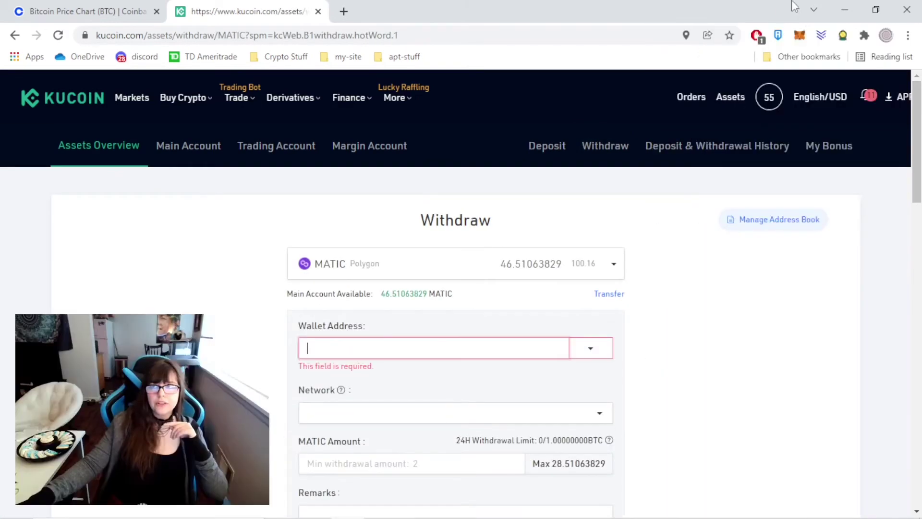
click(799, 35)
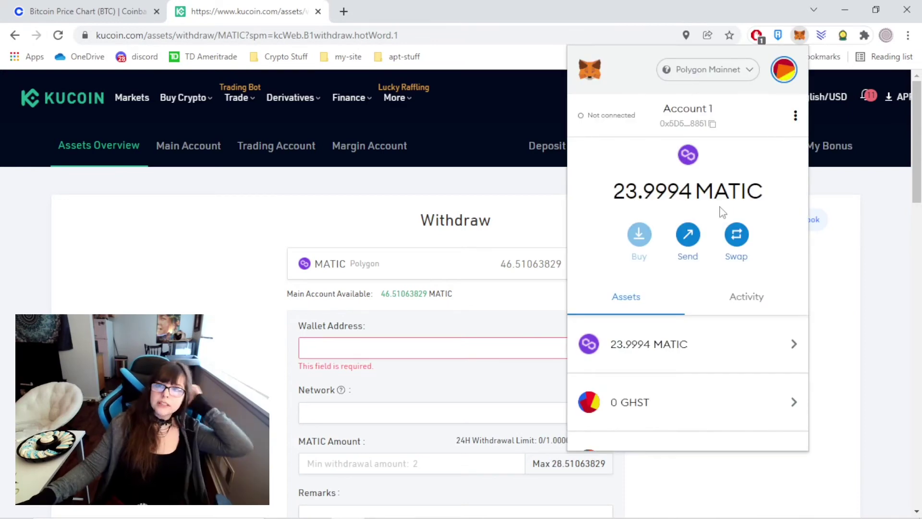
click(684, 124)
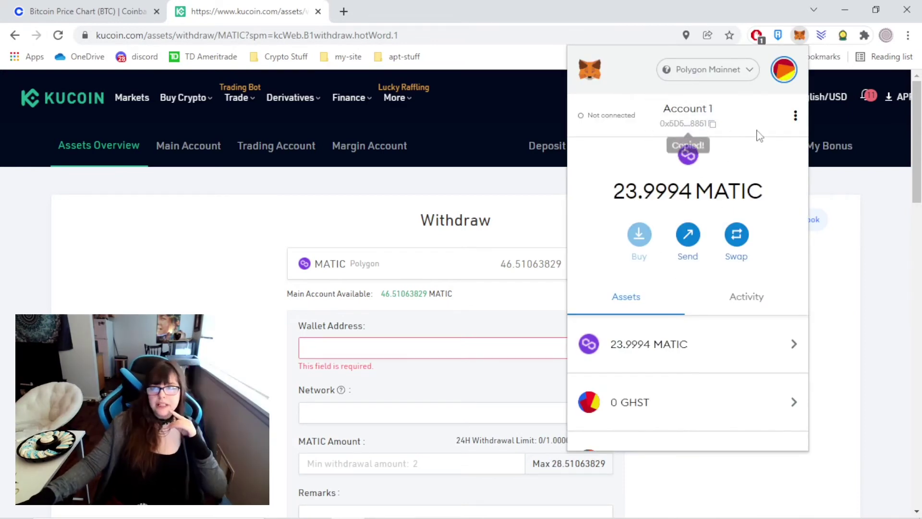
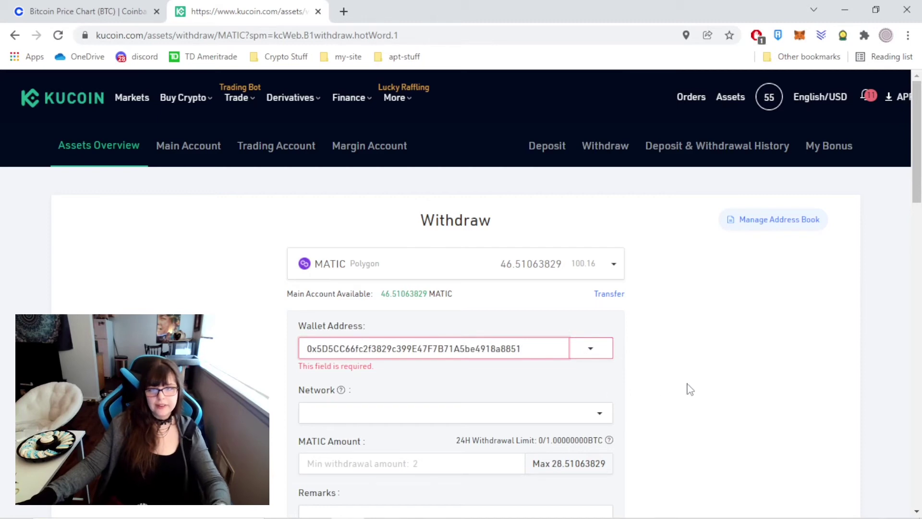
Step: Check the withdrawal network list and confirm Polygon MATIC is greyed out as unavailable
click(689, 387)
scroll(803, 125, down, 1)
click(541, 326)
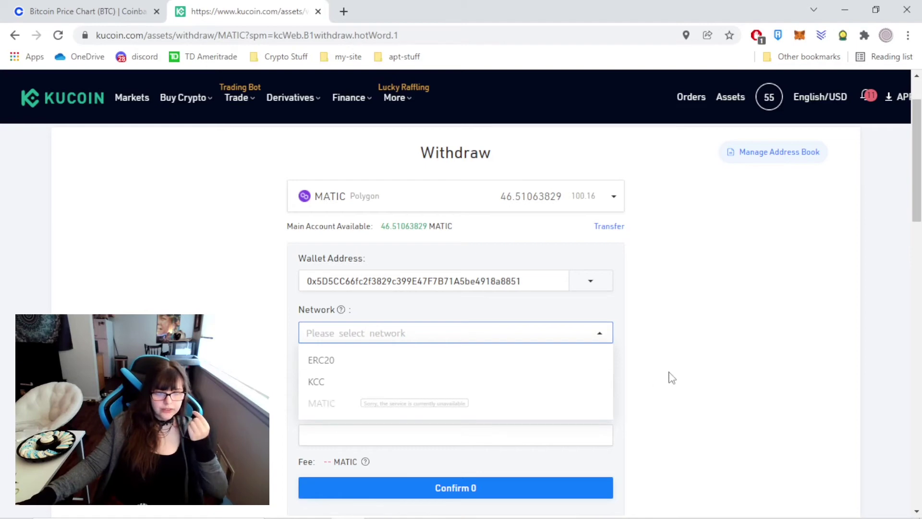
click(708, 363)
click(488, 344)
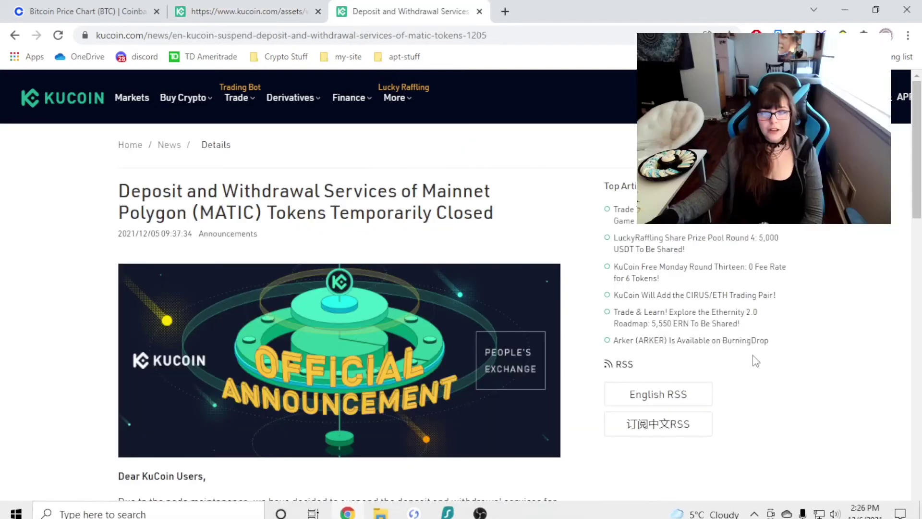
Step: Read through the announcement on suspended Polygon MATIC deposits and withdrawals
scroll(557, 165, down, 2)
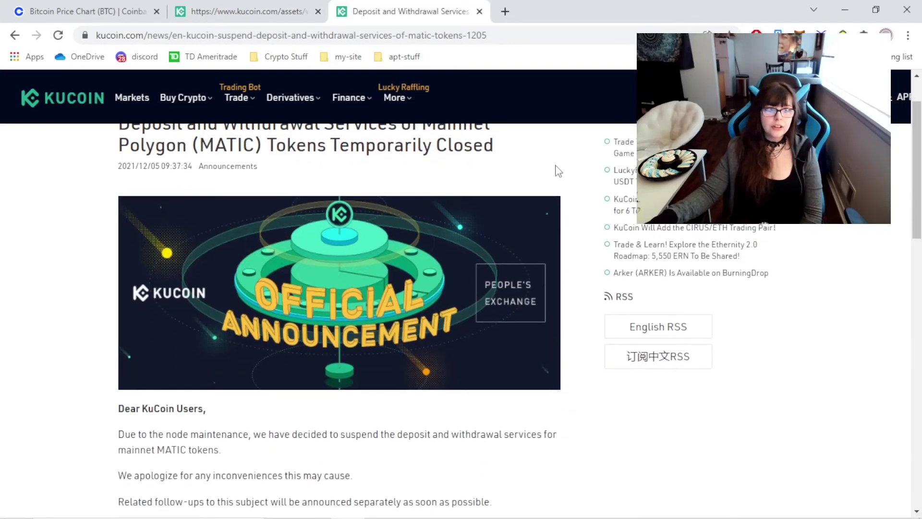
scroll(557, 168, up, 2)
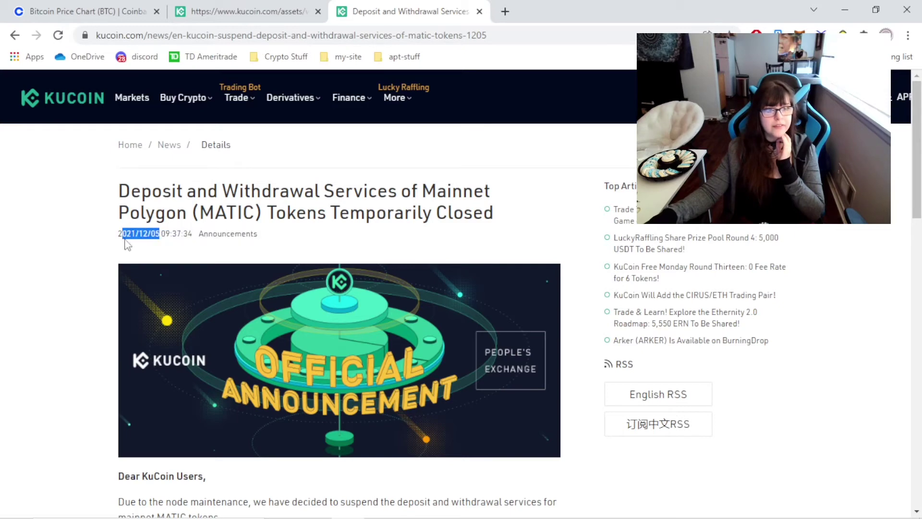
scroll(260, 315, down, 4)
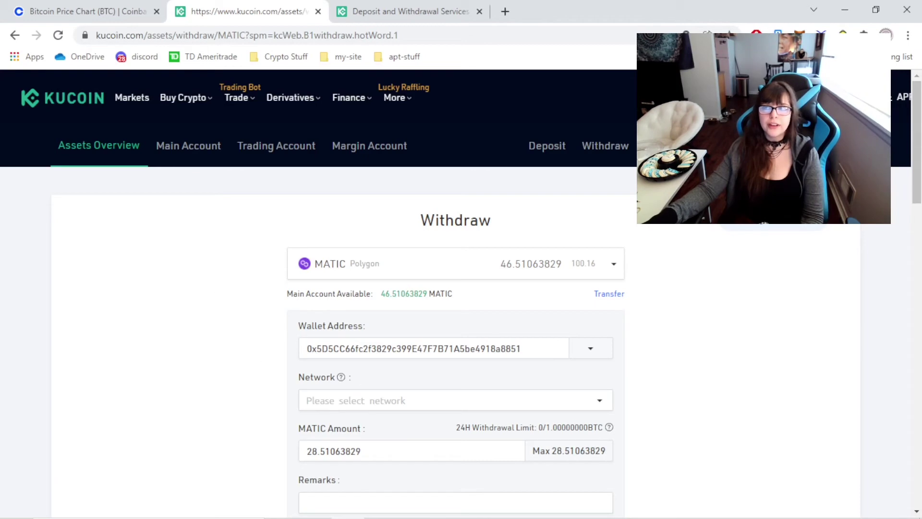
Step: Check the MetaMask wallet over the KuCoin page: 23.9994 MATIC and 0 GHST
click(107, 15)
click(257, 10)
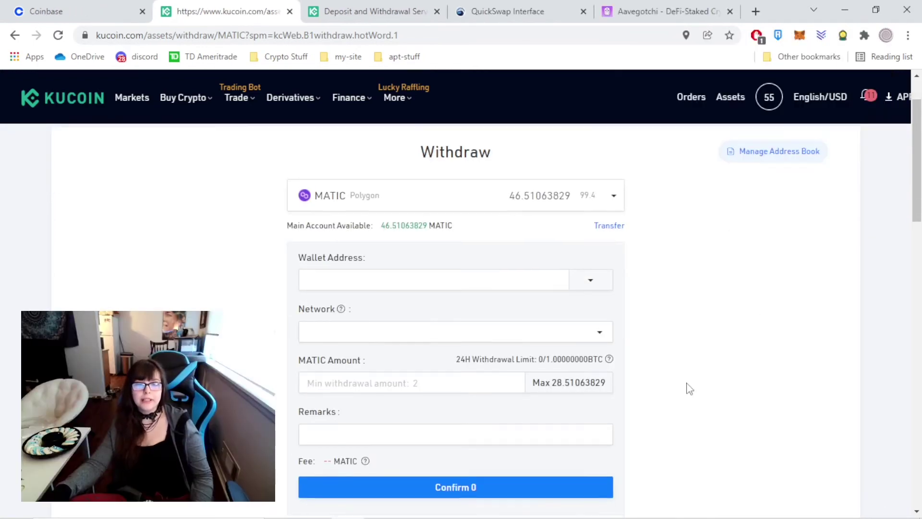
scroll(530, 329, down, 5)
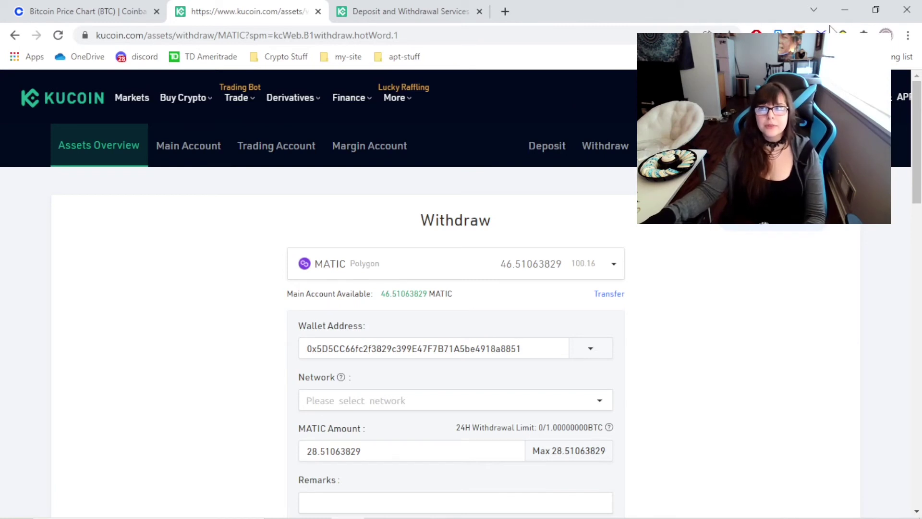
click(799, 35)
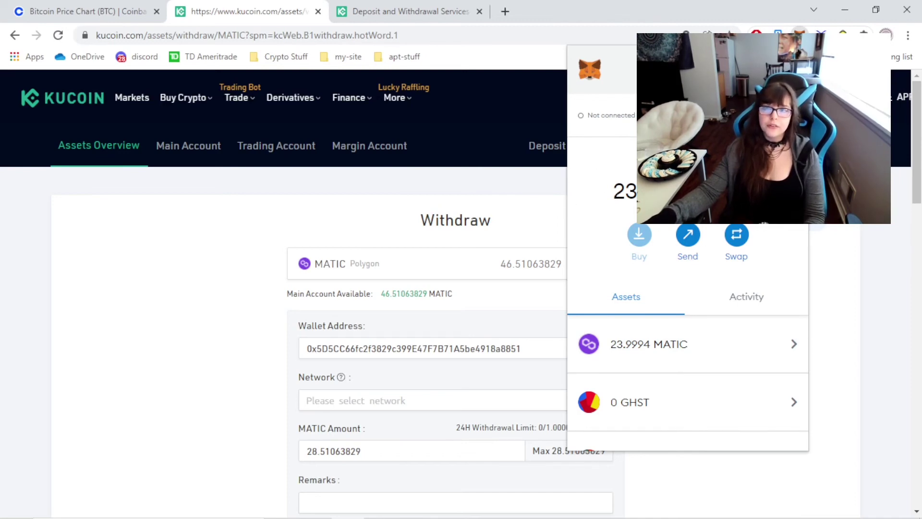
Step: Open QuickSwap in a new tab from the Crypto Stuff swap bookmarks
click(505, 11)
click(286, 57)
mouse_move(298, 114)
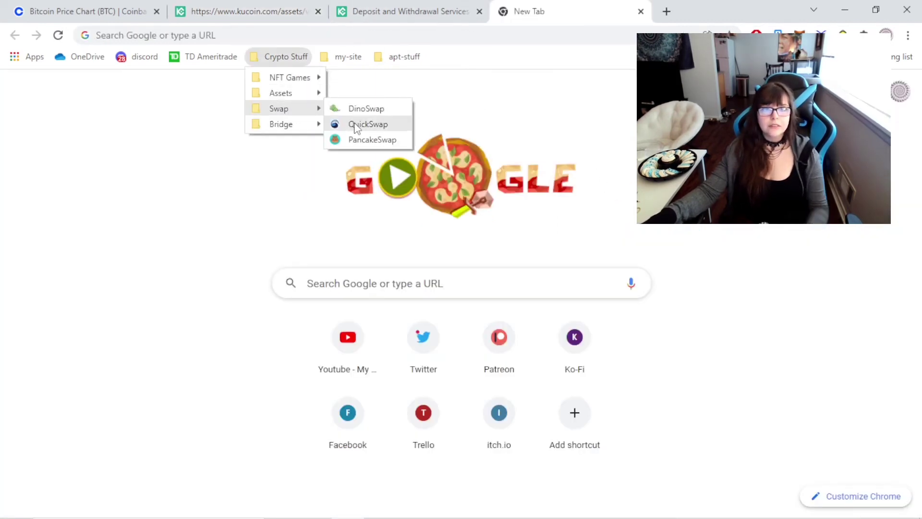
click(367, 124)
click(480, 505)
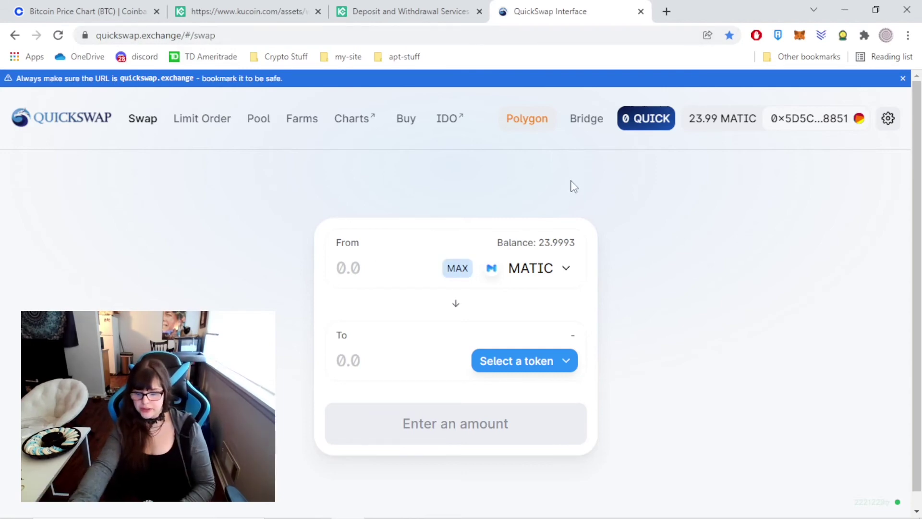
Step: Set up a swap of 3.9 MATIC for GHST
click(524, 361)
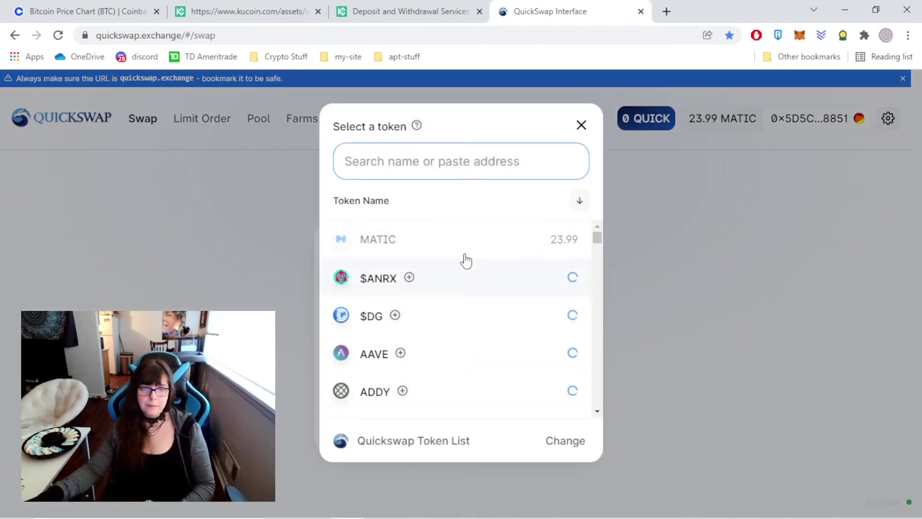
click(434, 165)
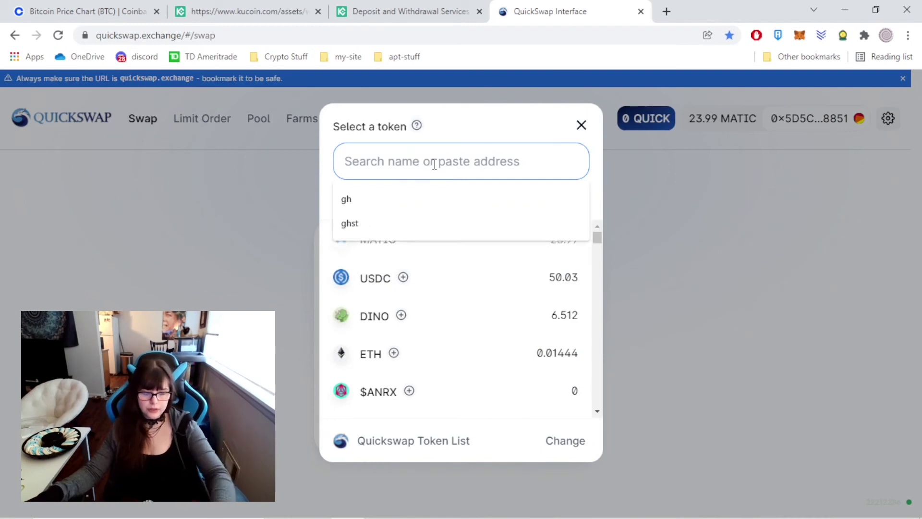
text(ghst)
click(442, 244)
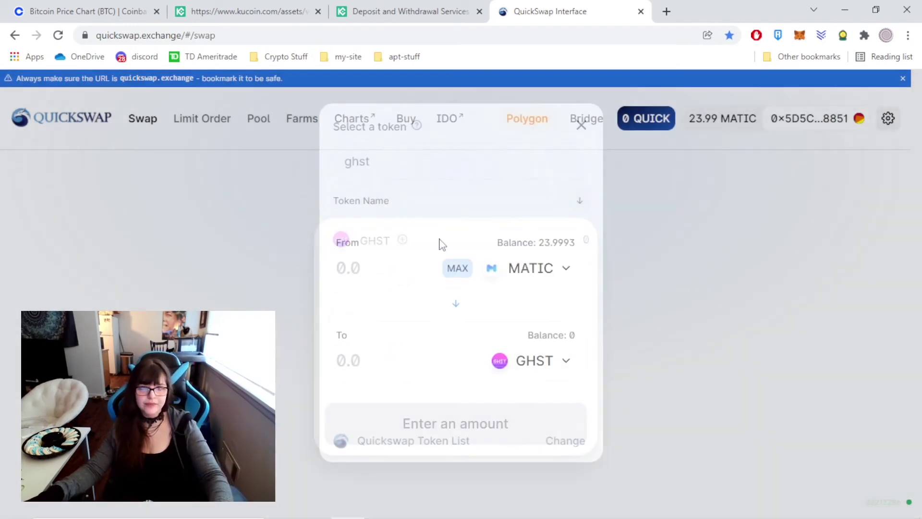
text(3.)
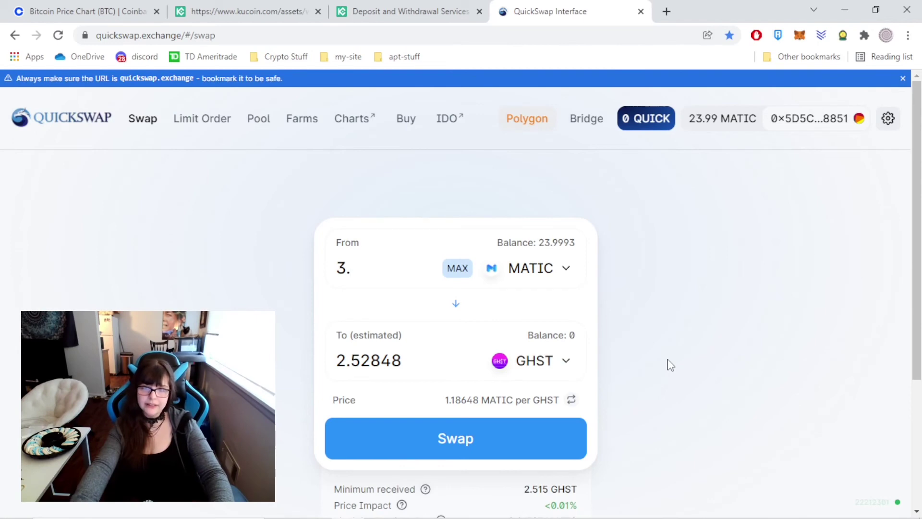
text(9)
scroll(667, 364, down, 3)
Step: Confirm the 3.9 MATIC to 3.28 GHST swap and approve it in MetaMask
click(455, 307)
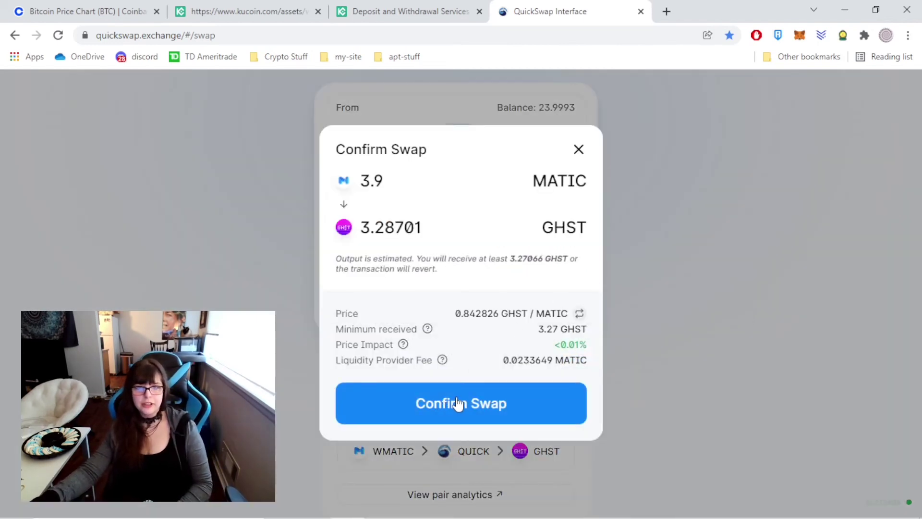
click(457, 403)
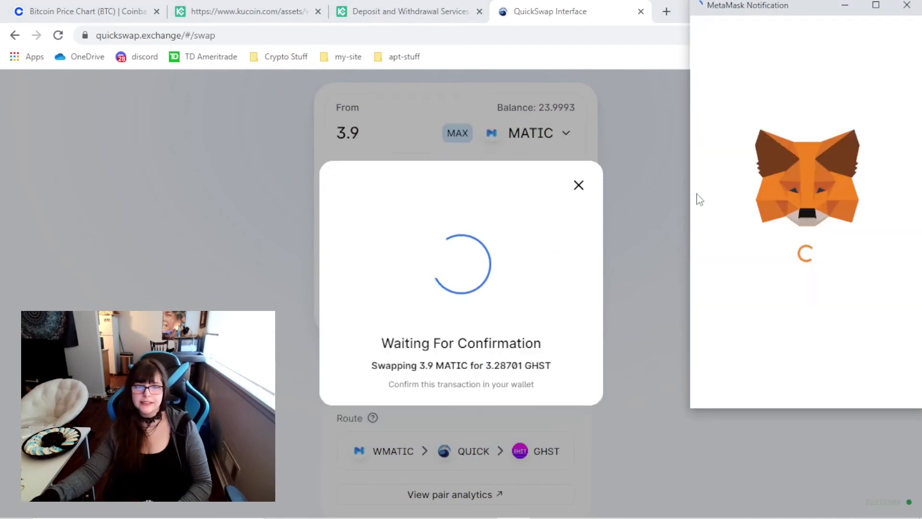
click(874, 380)
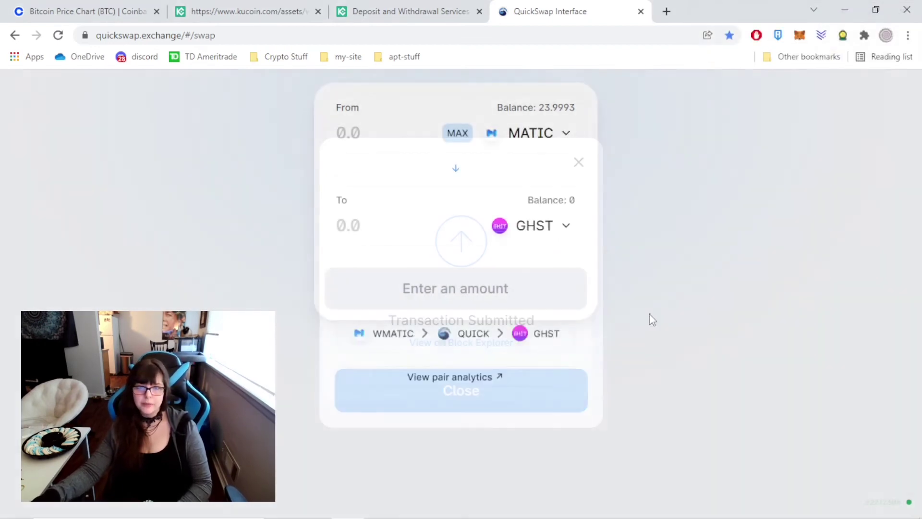
click(800, 35)
click(844, 198)
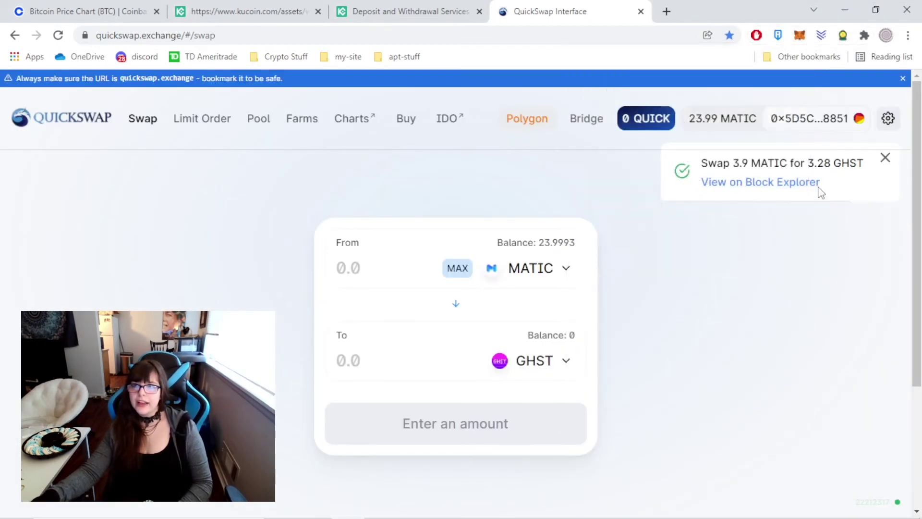
Step: Verify on Polygonscan that the swap landed in block 22212322, then start a blank tab
click(778, 182)
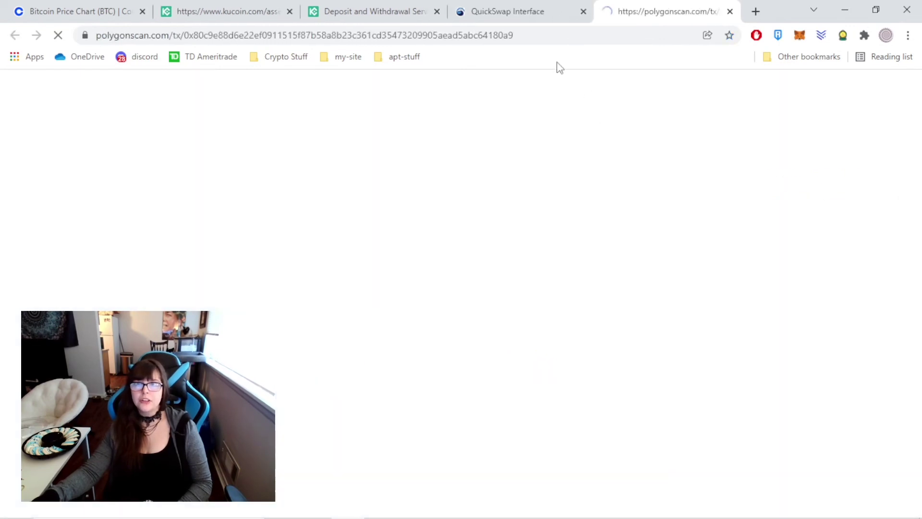
scroll(422, 352, down, 2)
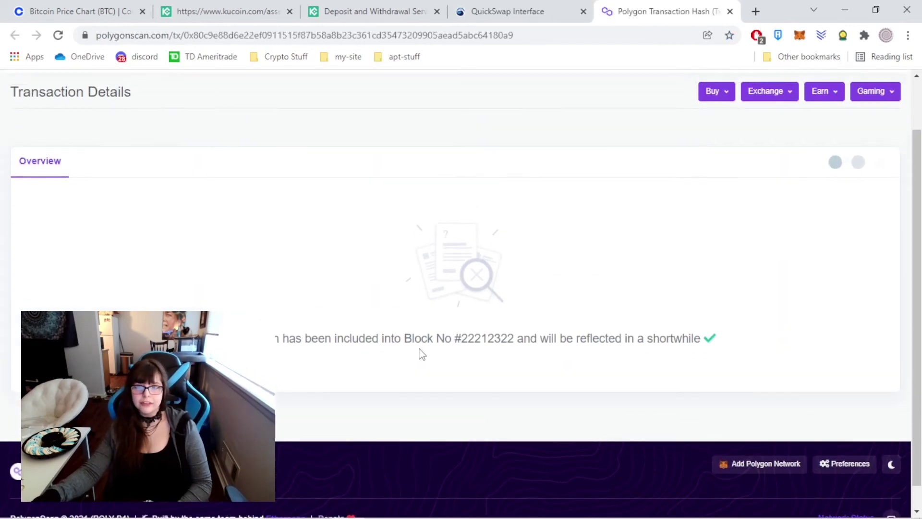
scroll(317, 347, up, 2)
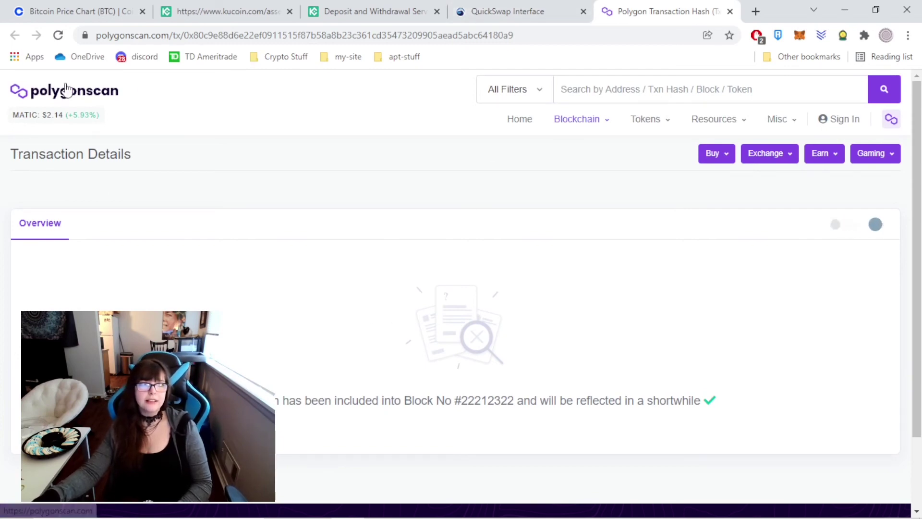
scroll(490, 356, down, 2)
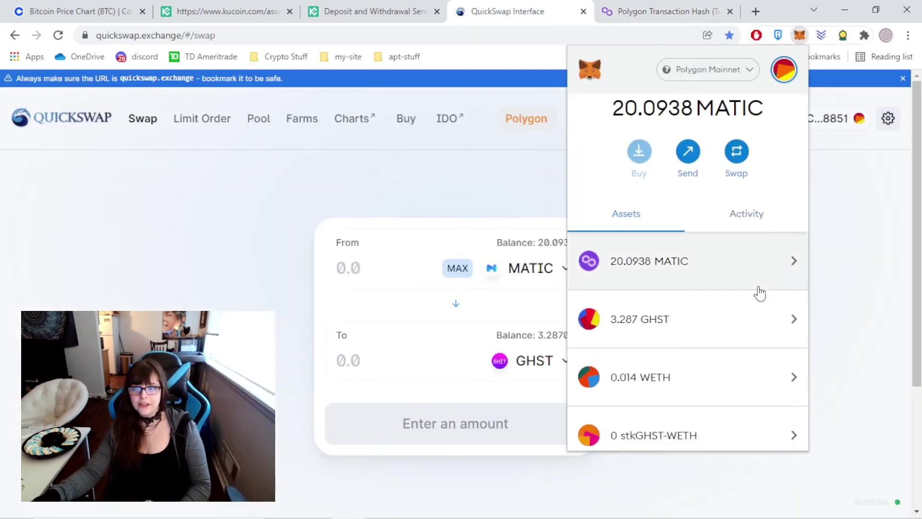
scroll(749, 298, down, 1)
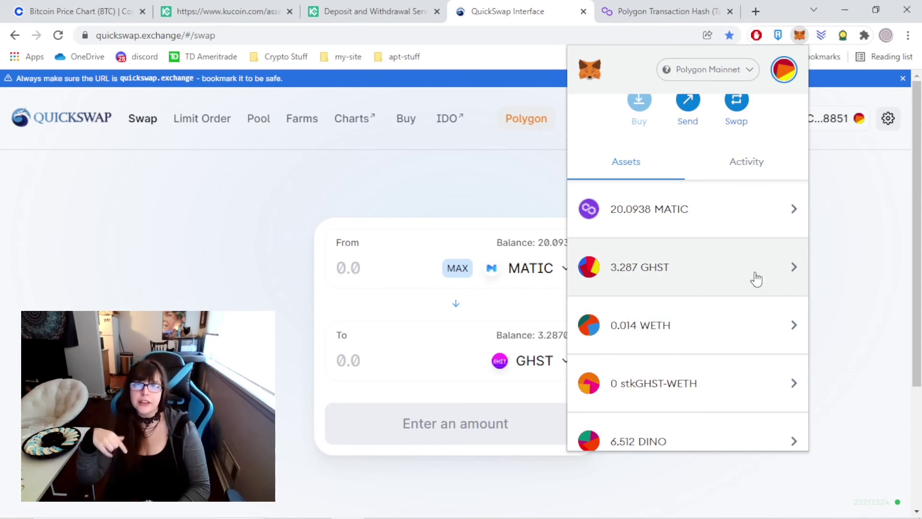
click(738, 17)
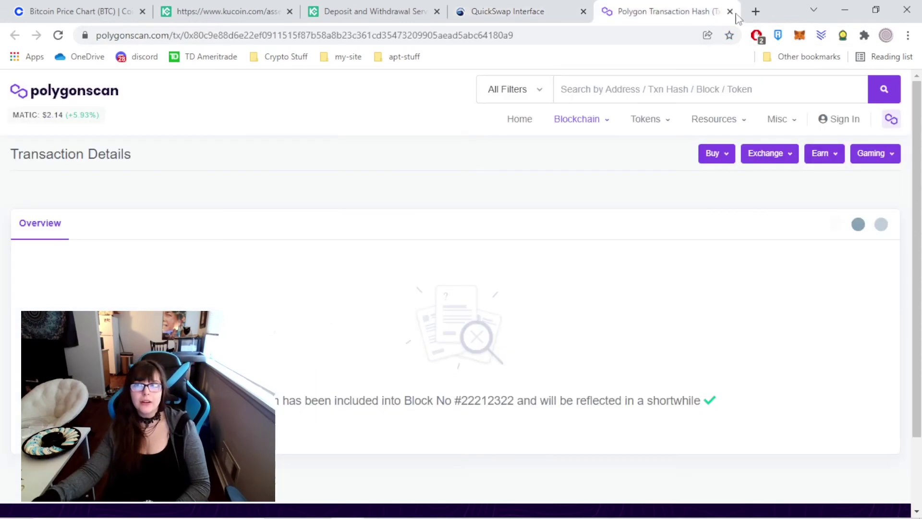
click(757, 11)
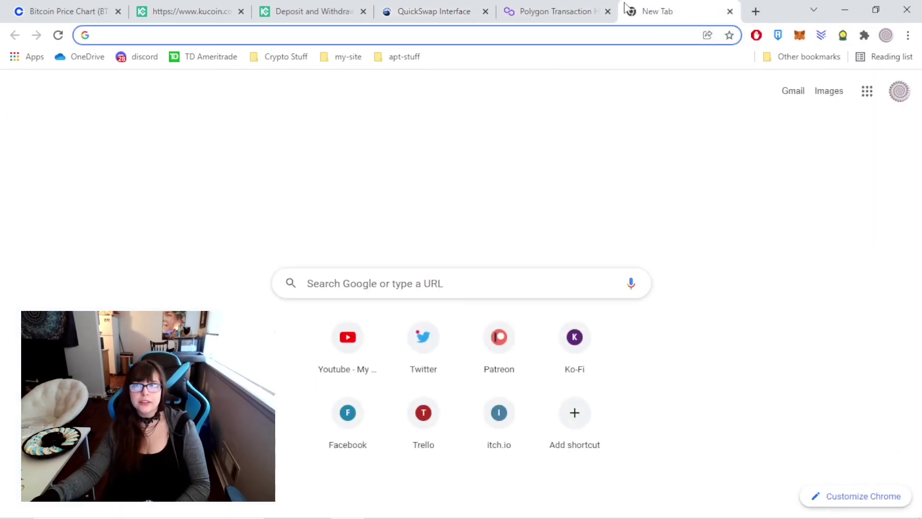
Step: See the 3.29 GHST balance on Aavegotchi's Polygon staking page, then browse the Baazaar listings
click(608, 11)
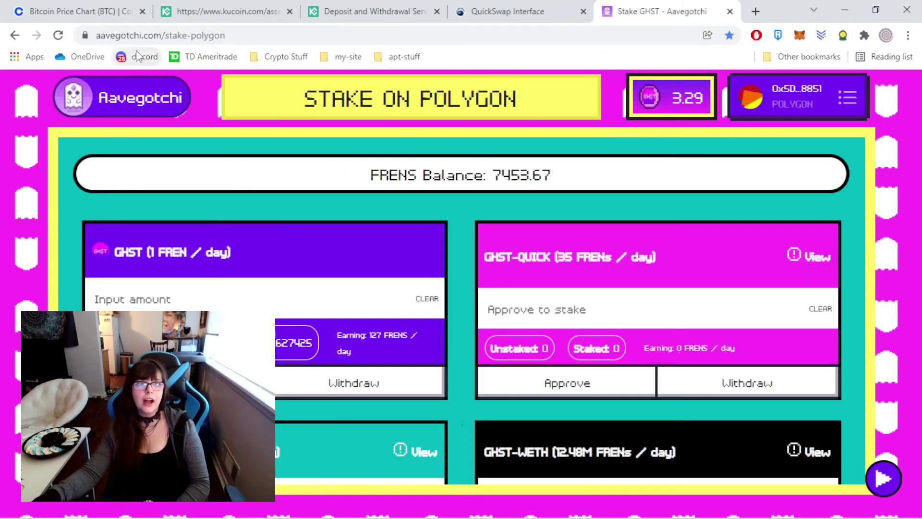
click(122, 98)
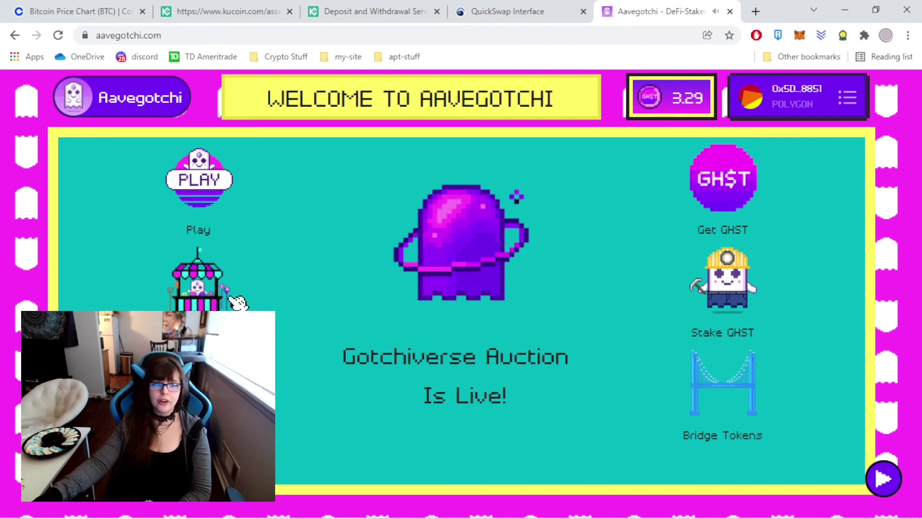
click(236, 300)
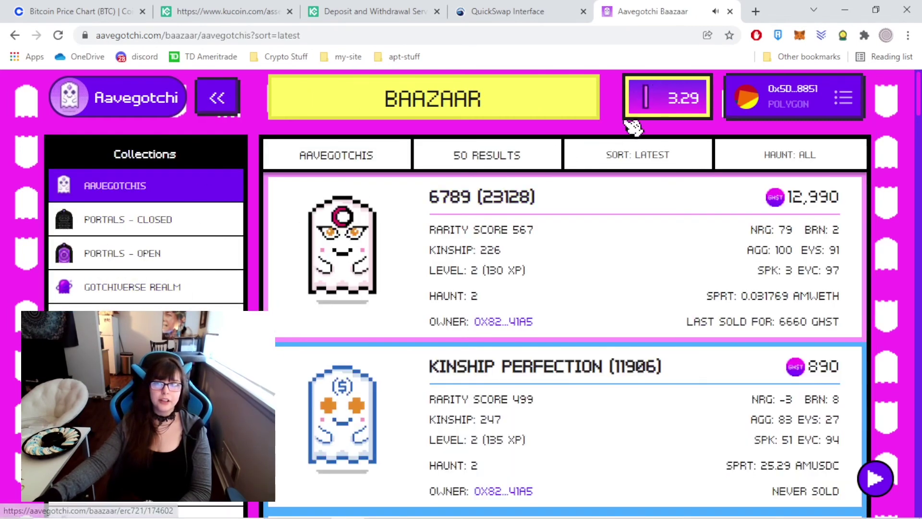